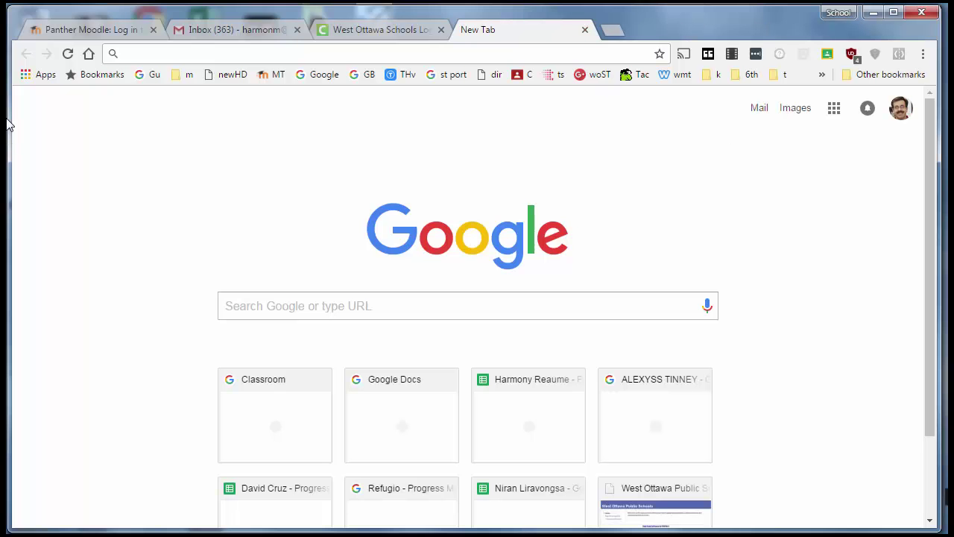
- Launch the Audiotool web app from Chrome's Apps page and return to its loading tab
click(30, 77)
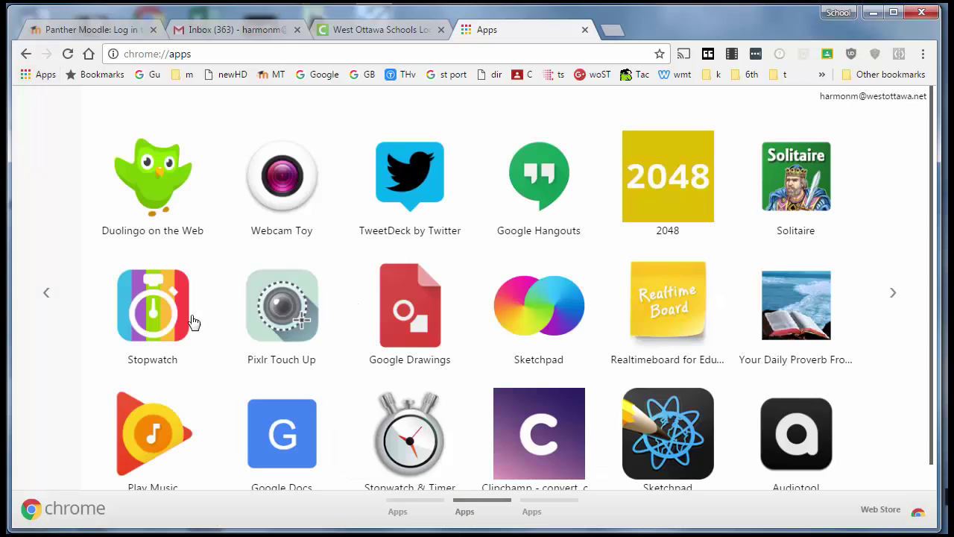
click(797, 436)
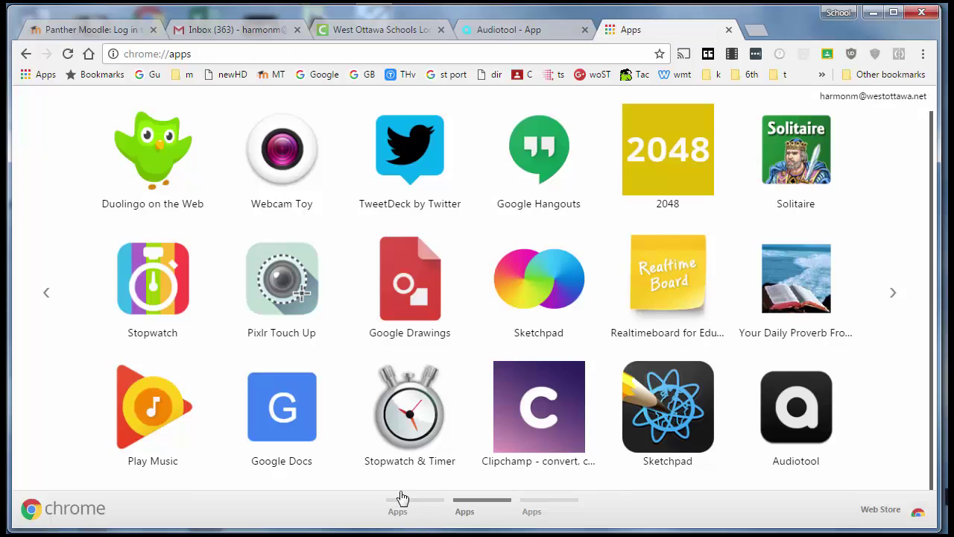
click(465, 510)
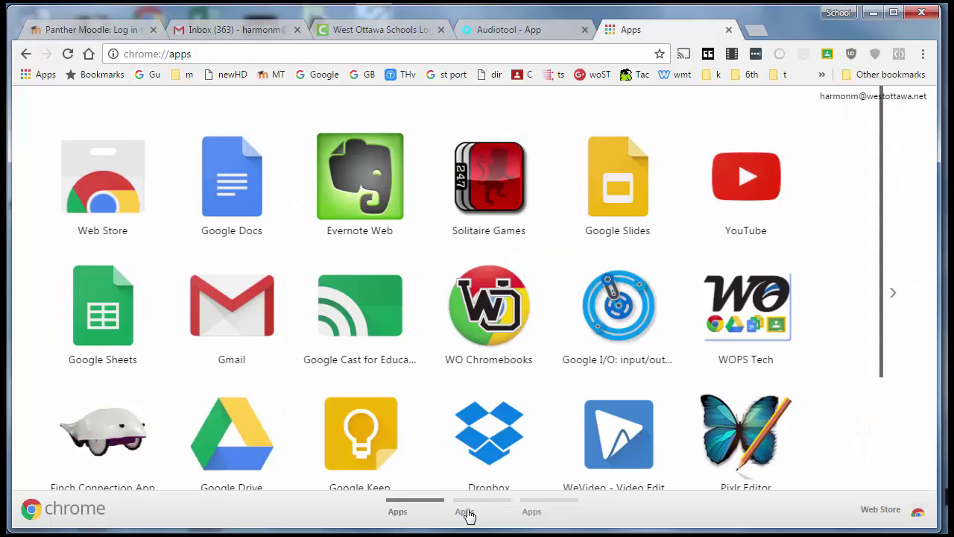
click(531, 510)
click(486, 510)
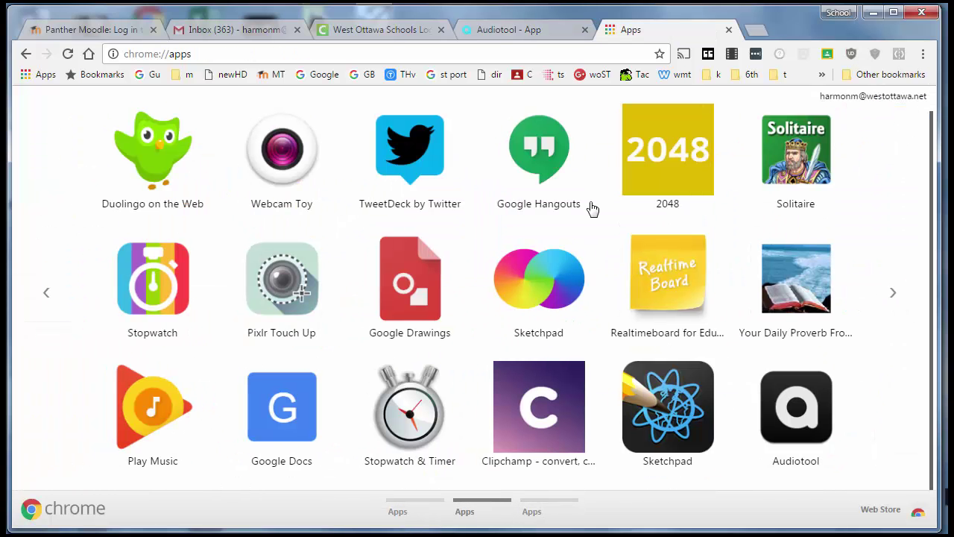
click(513, 29)
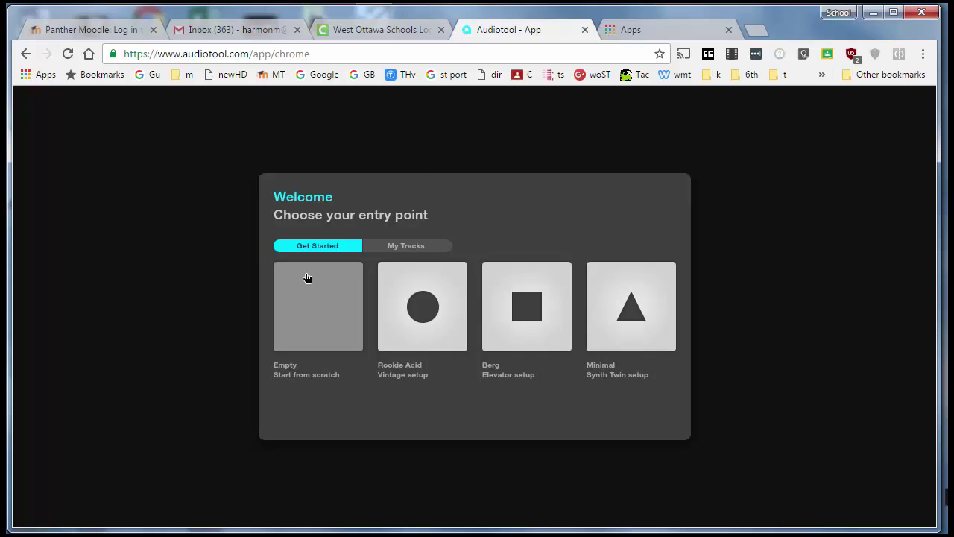
- Start an Empty 'Start from scratch' project and decline the Quick Tour
click(315, 330)
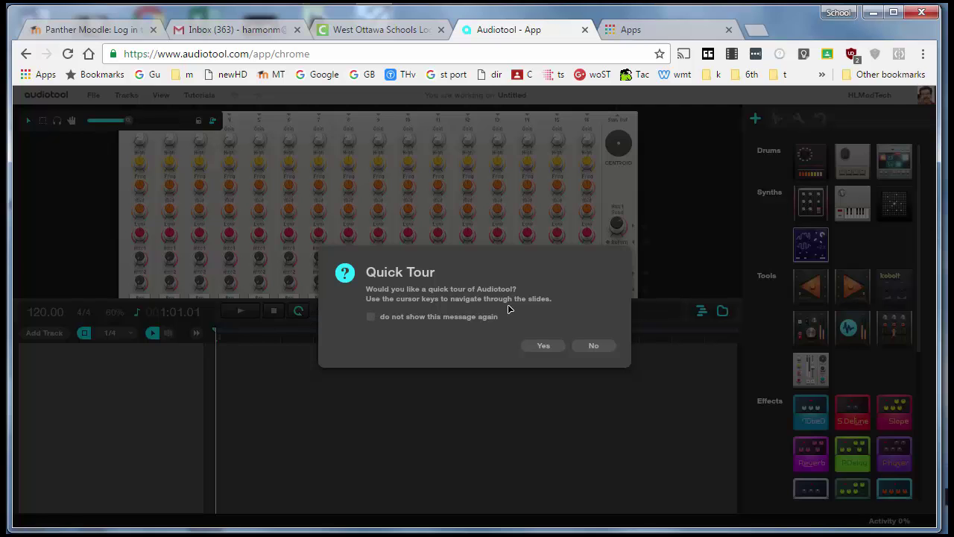
click(595, 346)
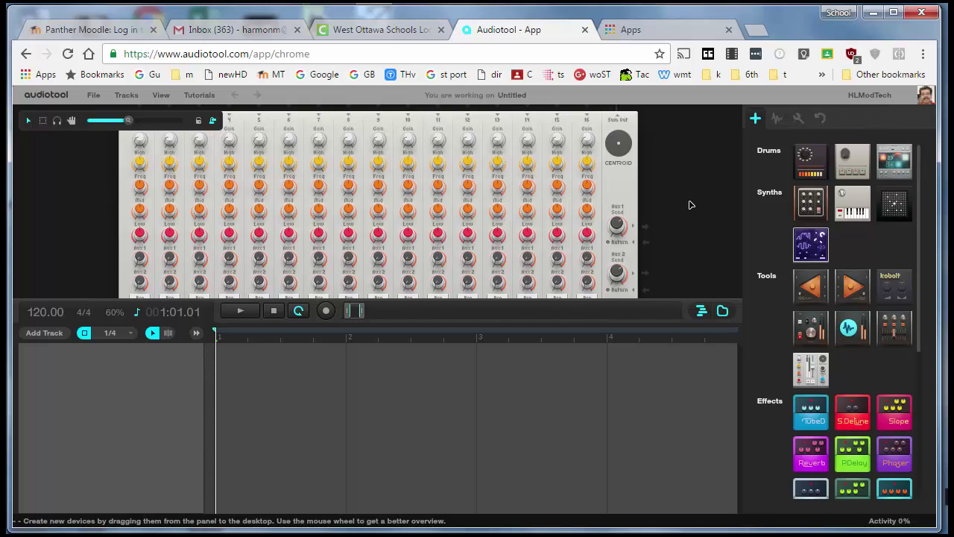
- In the samples browser, preview FHP_120_DRMLP_47 and _52, then pick FHP_120_DRMLP_48
click(777, 121)
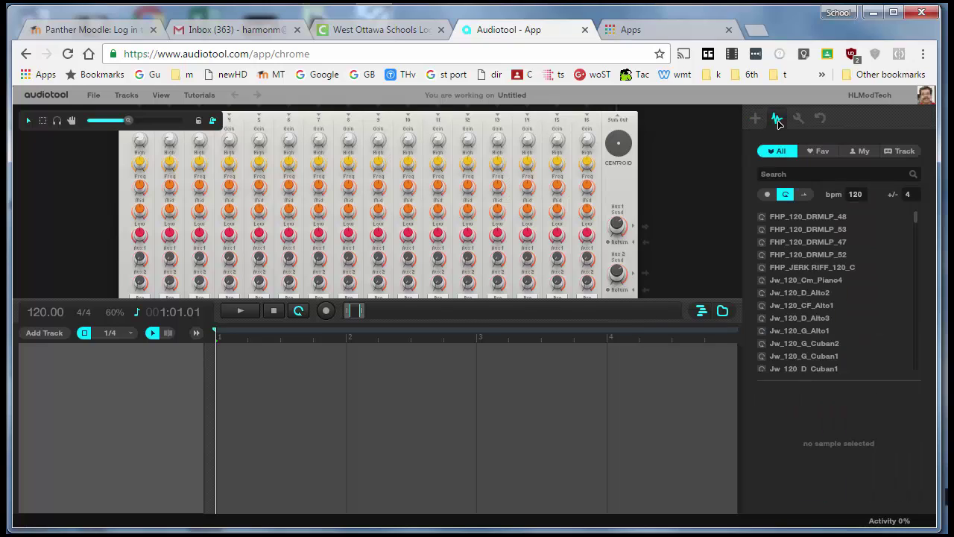
click(801, 245)
scroll(804, 261, down, 3)
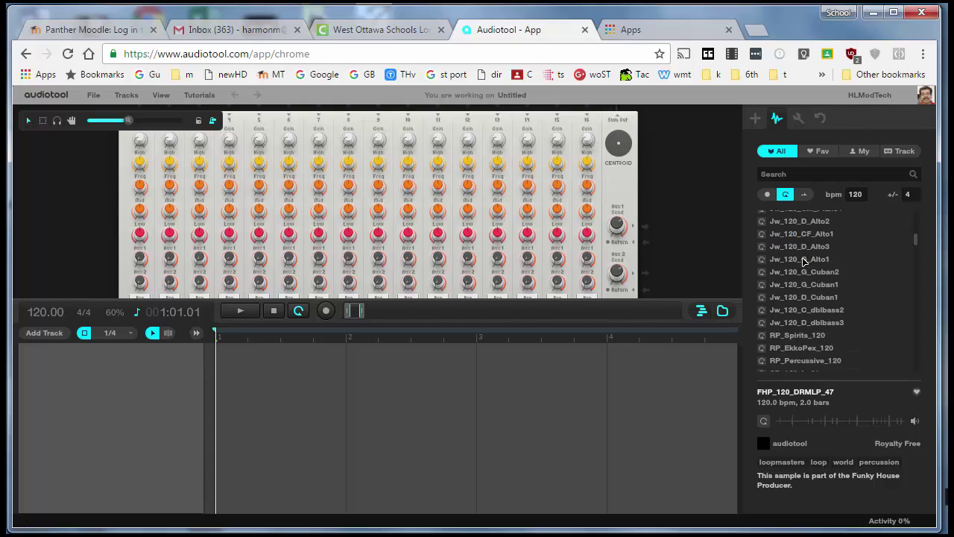
scroll(805, 276, down, 3)
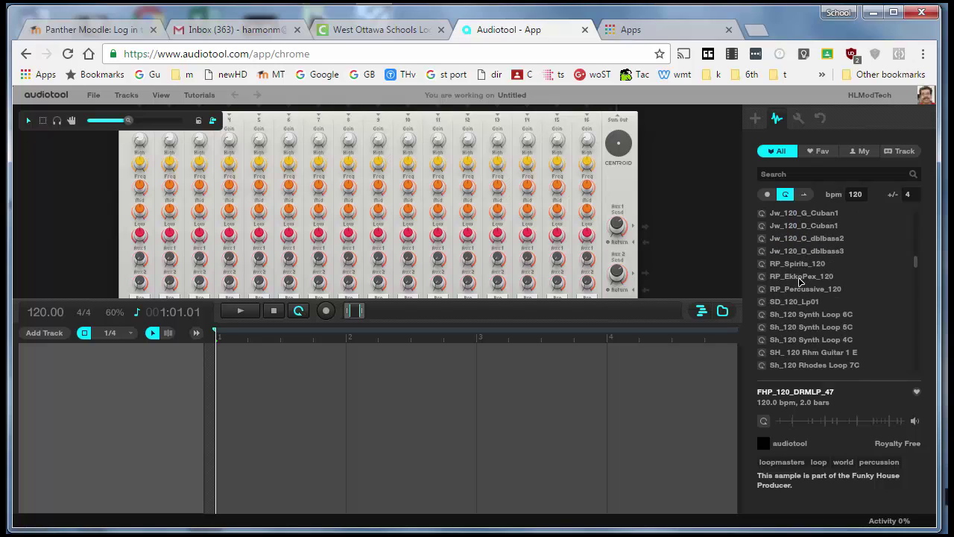
scroll(802, 276, up, 6)
click(807, 254)
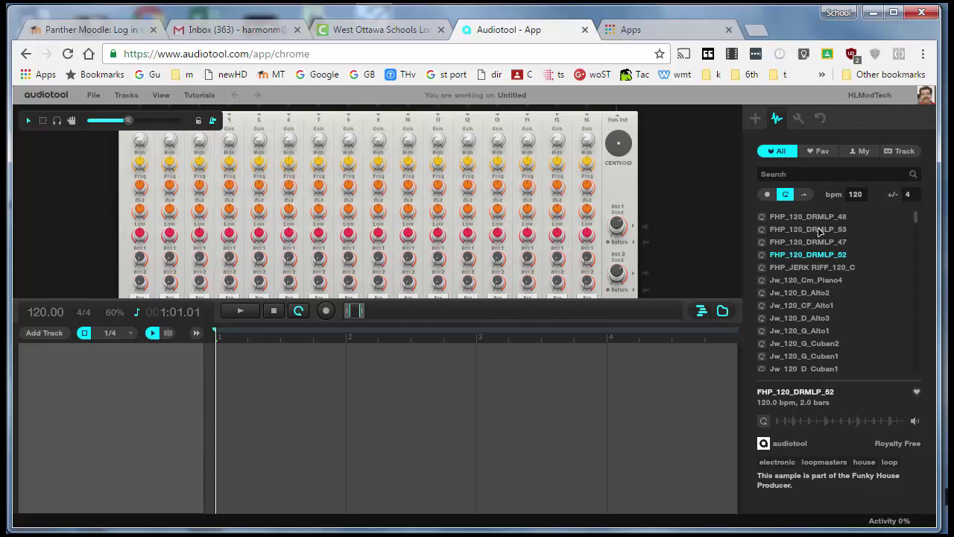
click(820, 217)
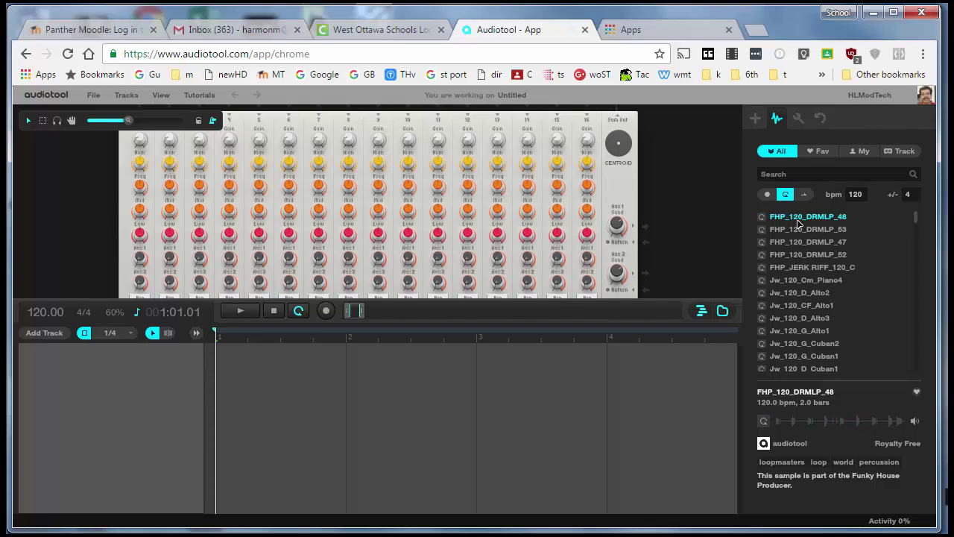
scroll(574, 194, down, 3)
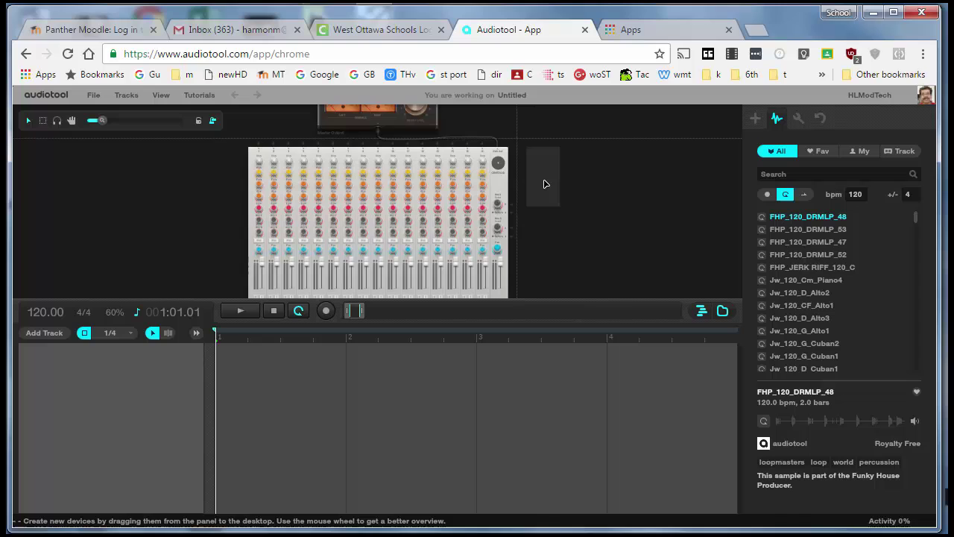
- Place FHP_120_DRMLP_48 on a new audio track, delete the stray DRMLP_53 clip, and duplicate the loop
drag(544, 184, 544, 183)
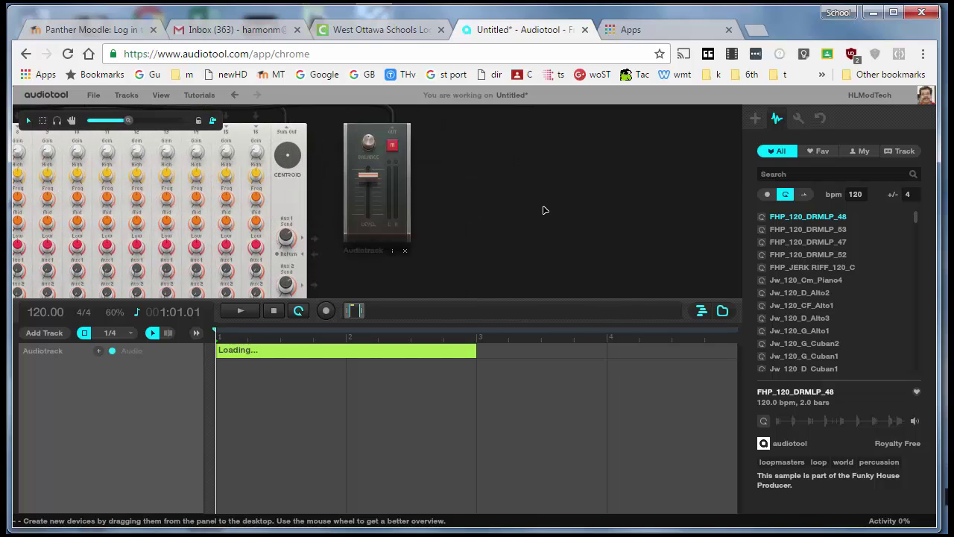
drag(808, 229, 552, 350)
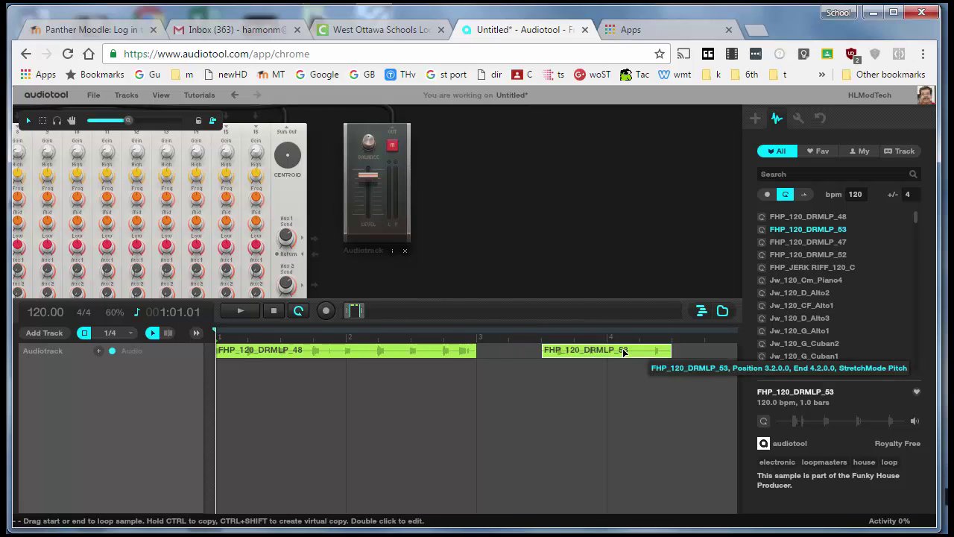
key(Delete)
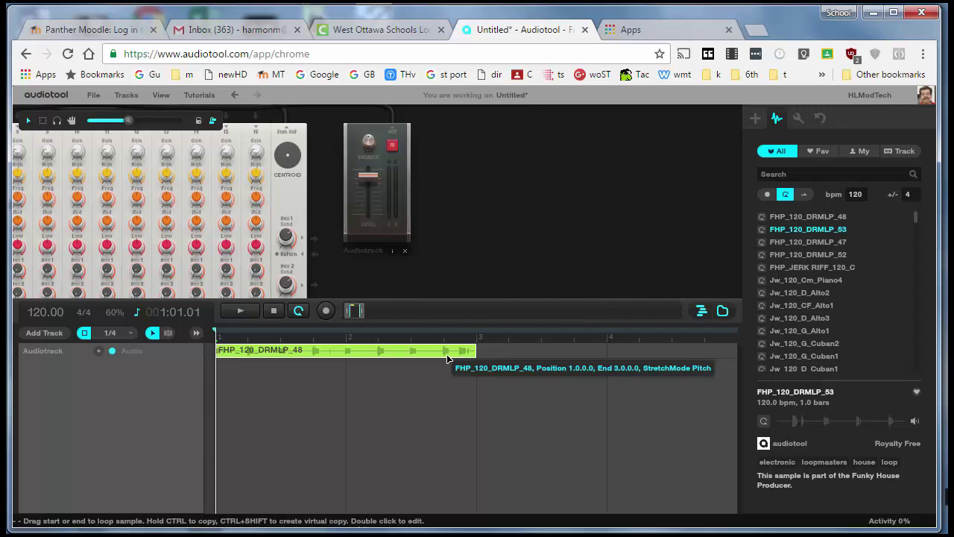
drag(447, 354, 646, 369)
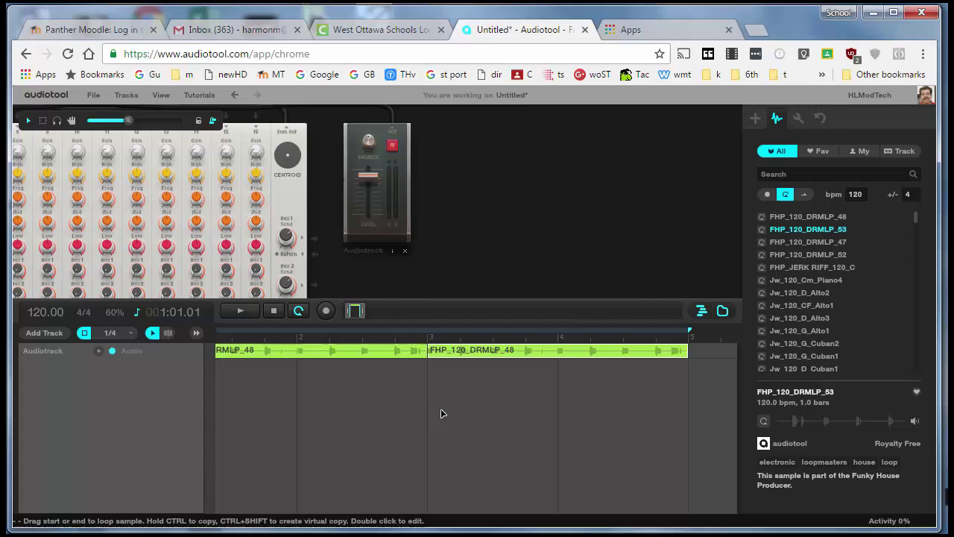
key(Down)
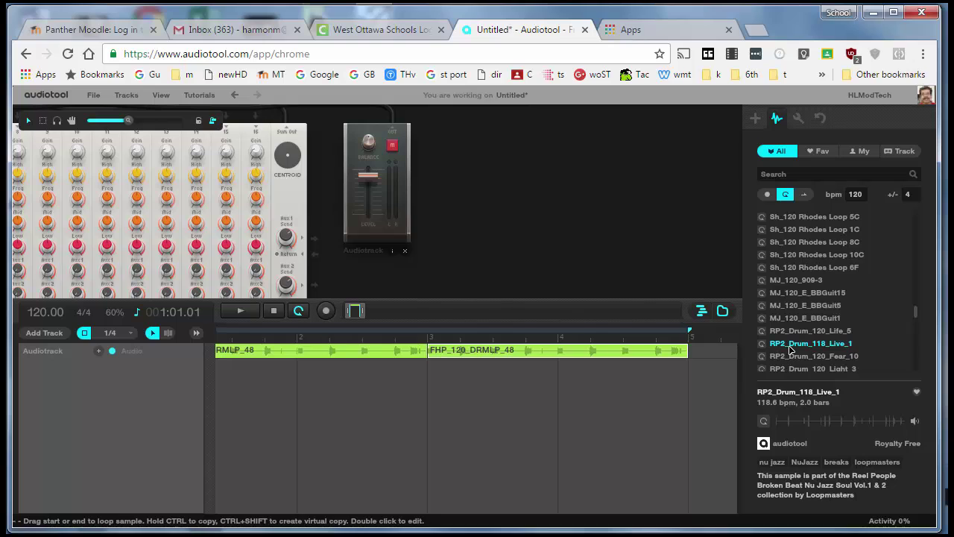
- Add RP2_Drum_118_Live_1 as a second track at about -2.4 dB, repeating it to bar 5
scroll(492, 216, down, 2)
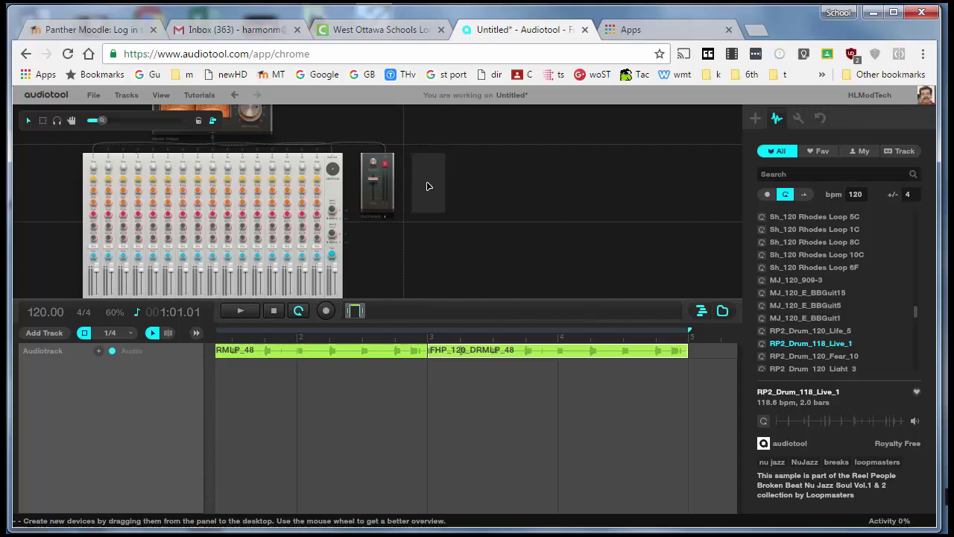
drag(431, 186, 430, 185)
scroll(430, 185, up, 2)
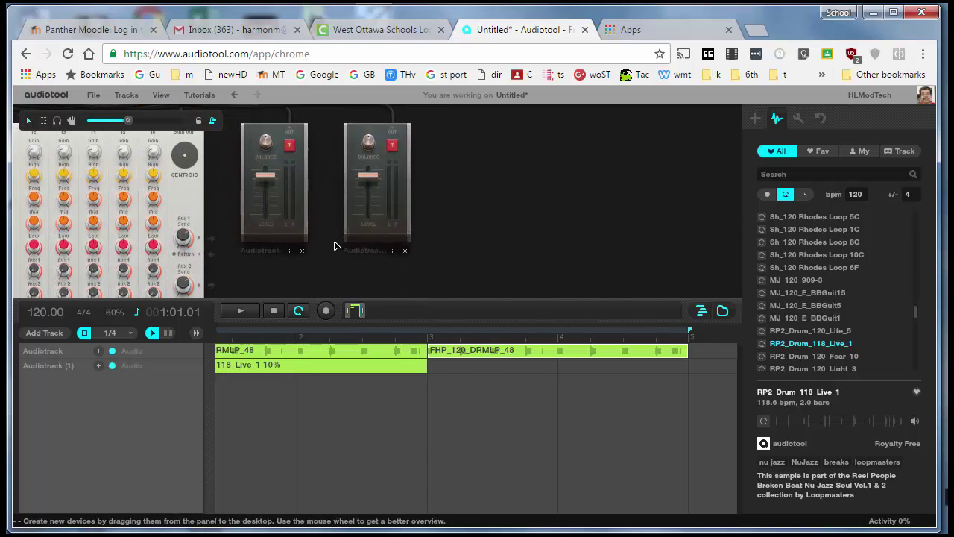
drag(370, 185, 371, 194)
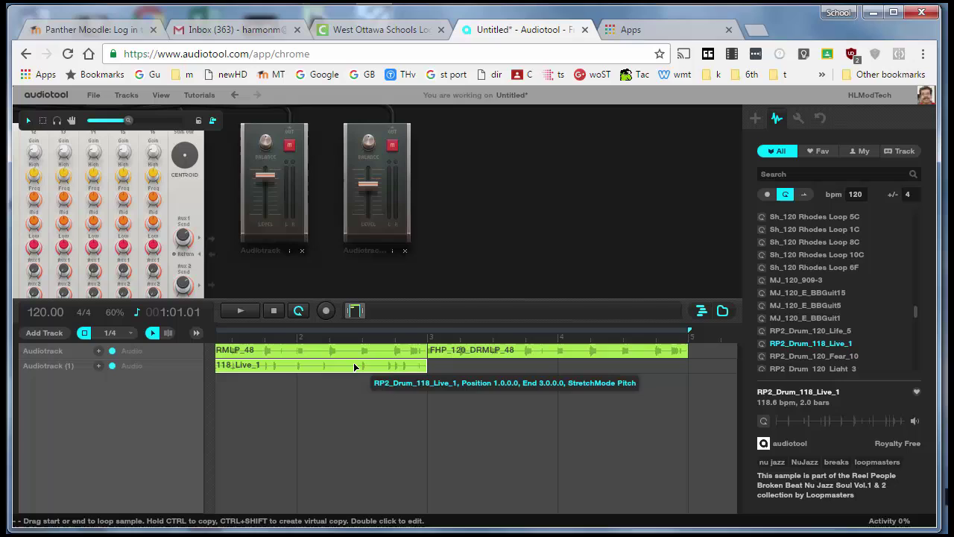
drag(354, 363, 631, 361)
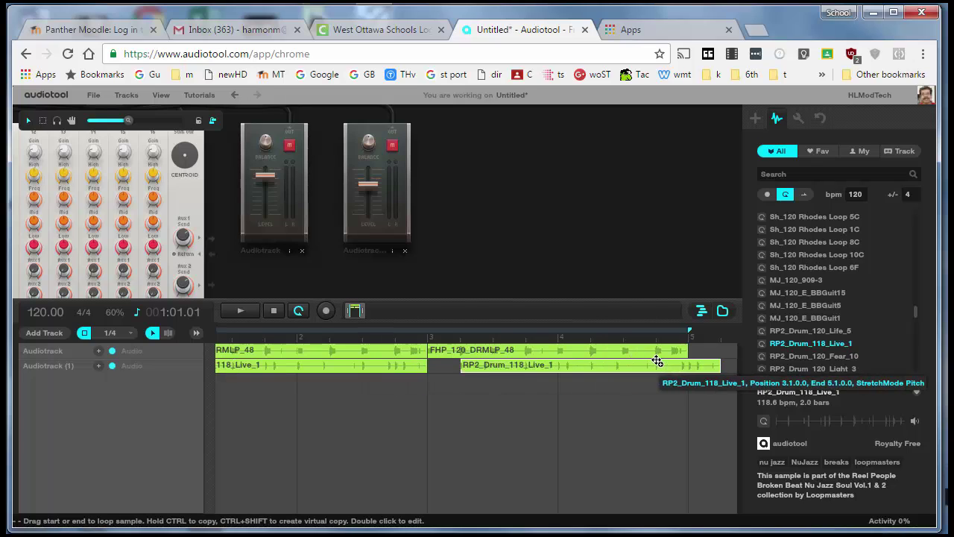
- Play the two drum tracks together twice, stopping playback each time
click(241, 312)
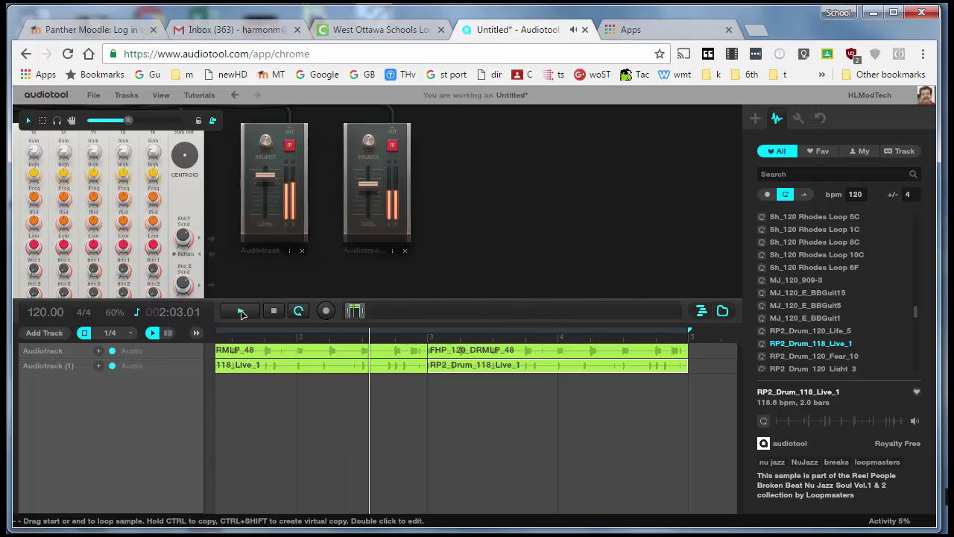
click(240, 311)
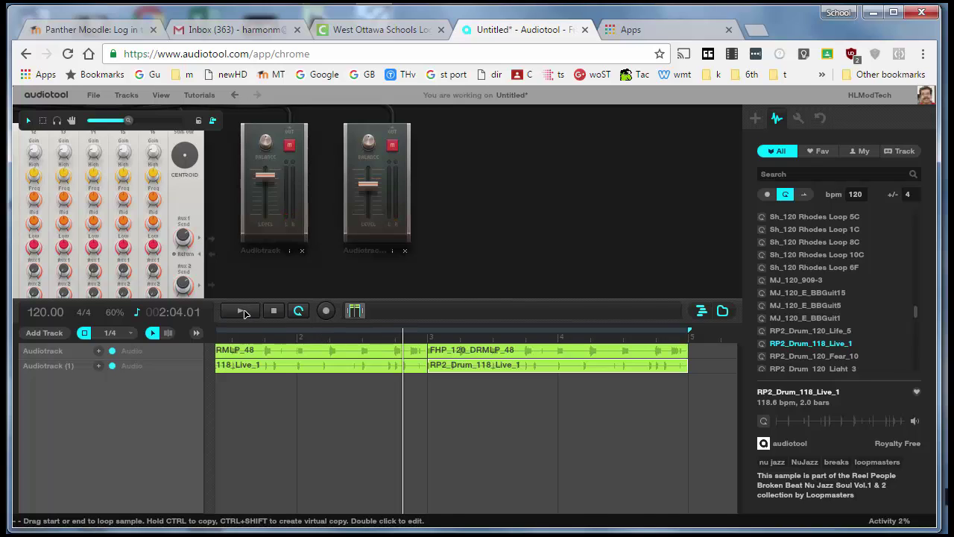
click(247, 313)
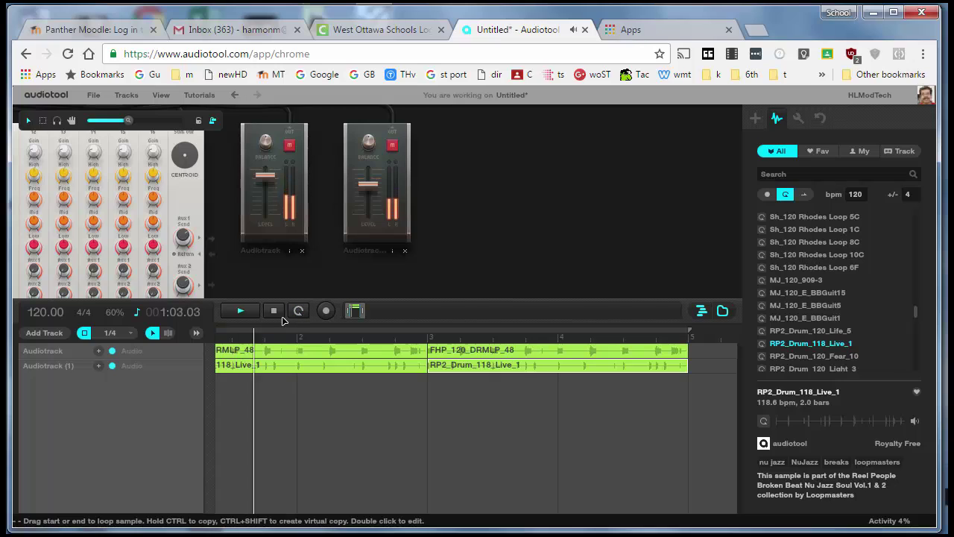
click(243, 312)
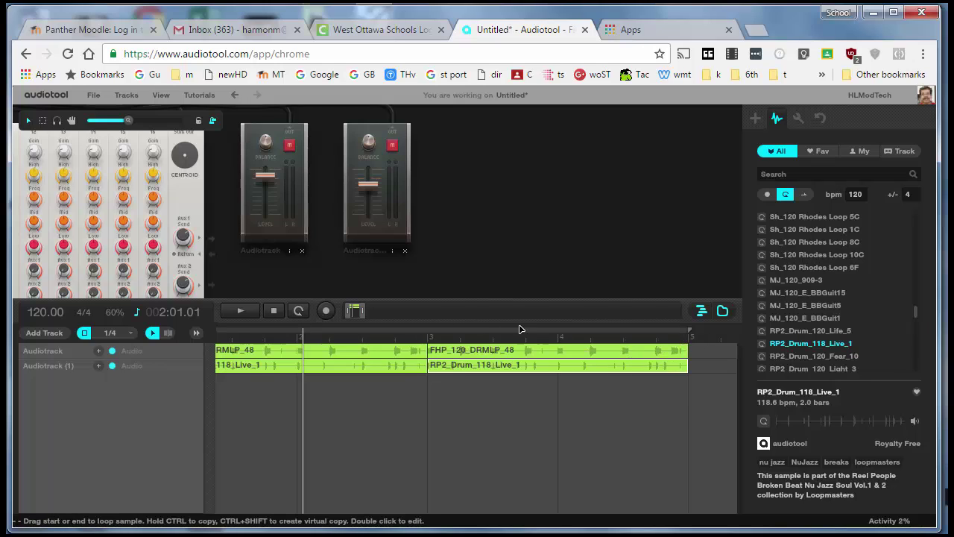
- Add joa_t0_chord_F on a third audio track and move its clip to start at bar 2
click(776, 279)
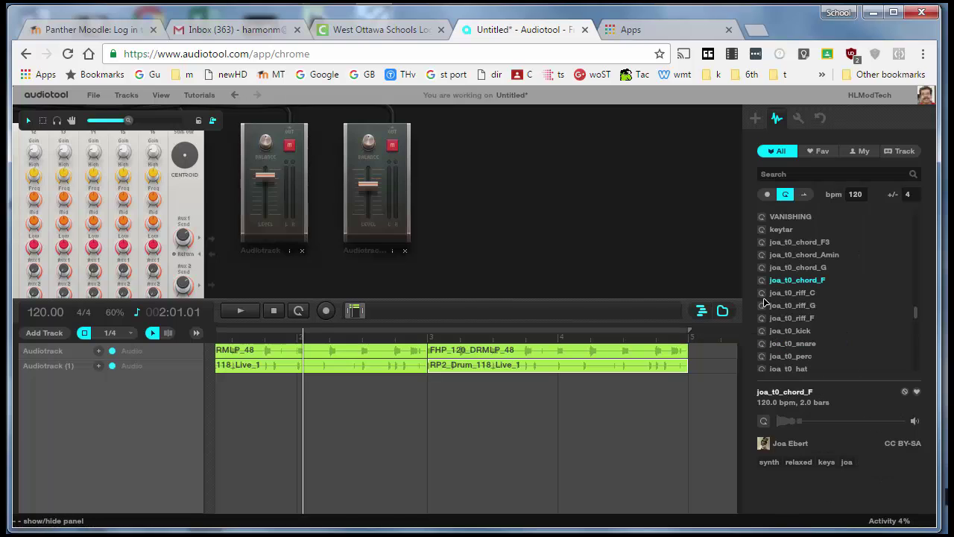
drag(797, 288, 422, 189)
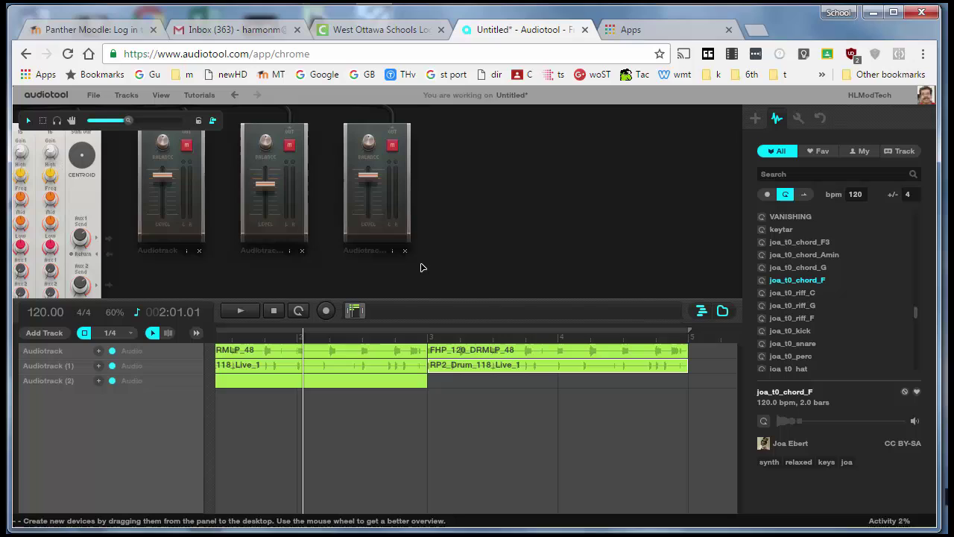
drag(382, 383, 520, 389)
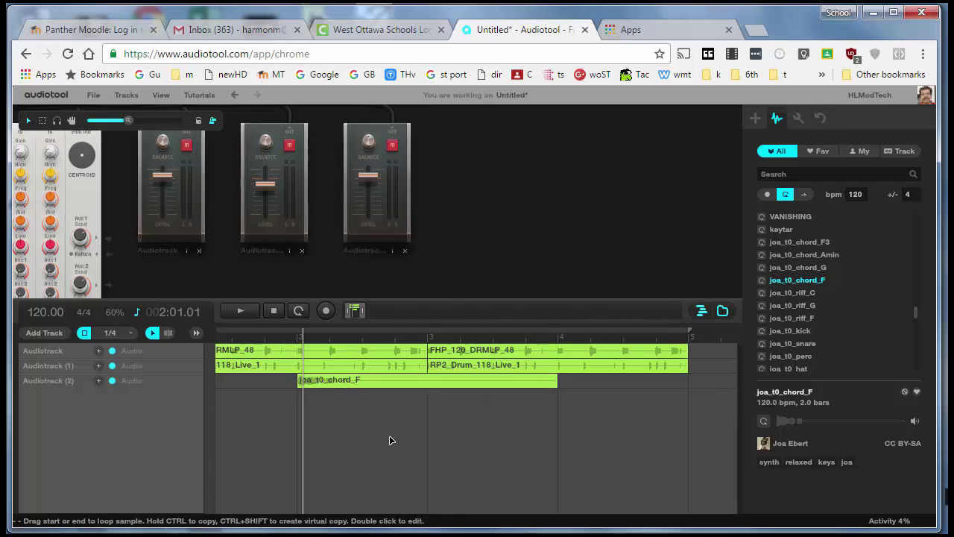
- Add joa_t0_kick on a fourth audio track and shift its clip later to bar 2.2
click(790, 330)
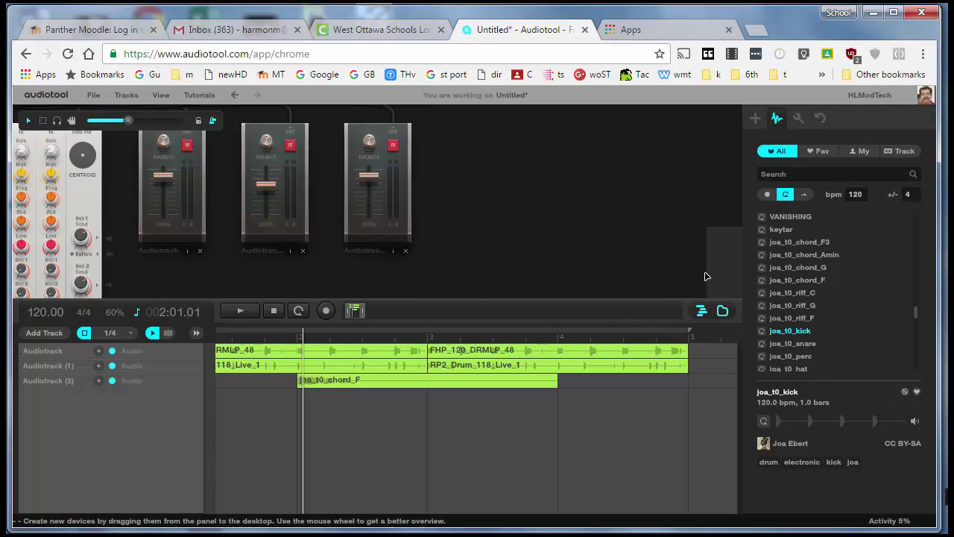
scroll(708, 275, down, 3)
drag(307, 259, 378, 242)
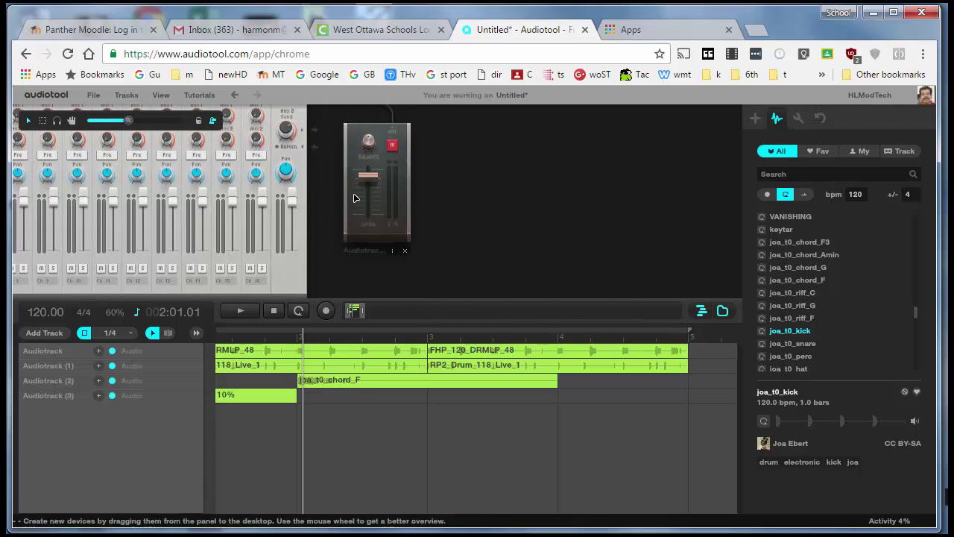
drag(263, 400, 651, 405)
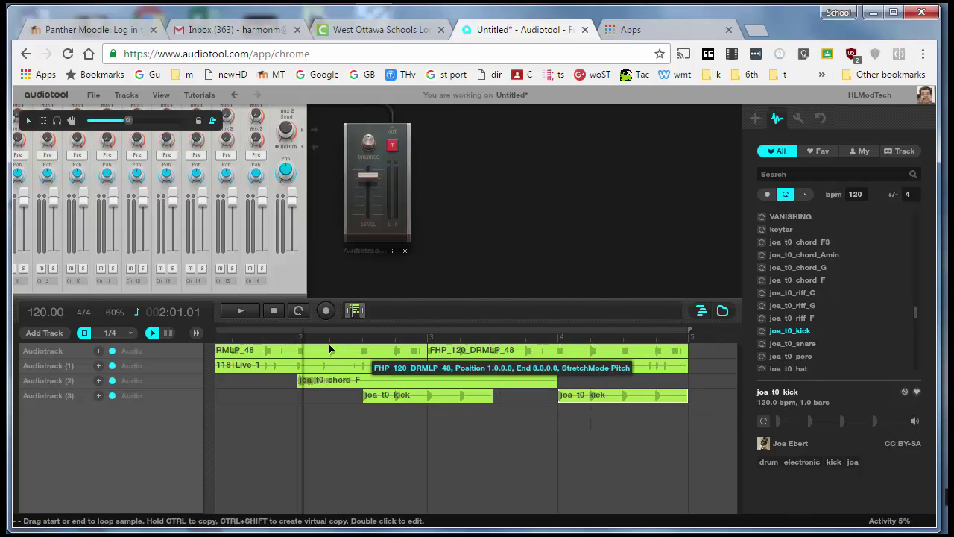
click(232, 335)
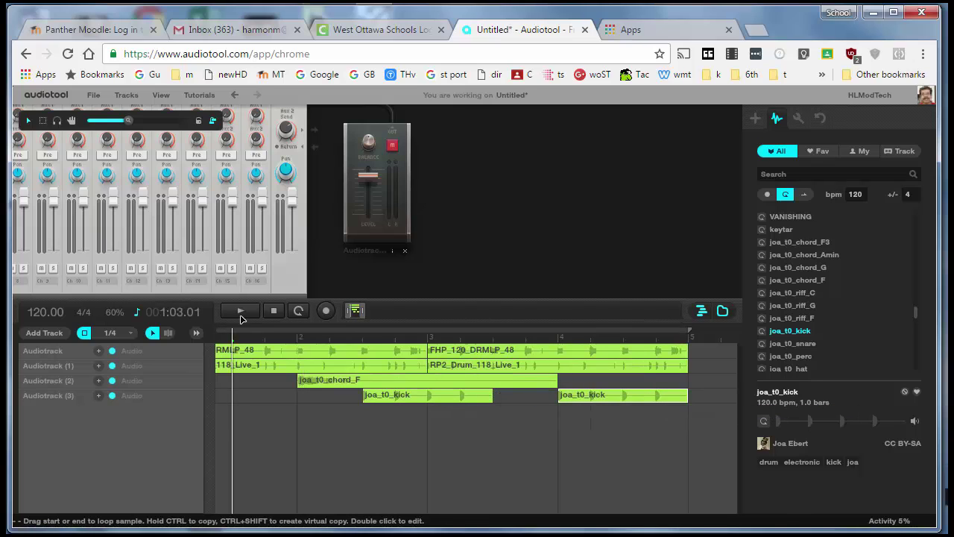
click(240, 311)
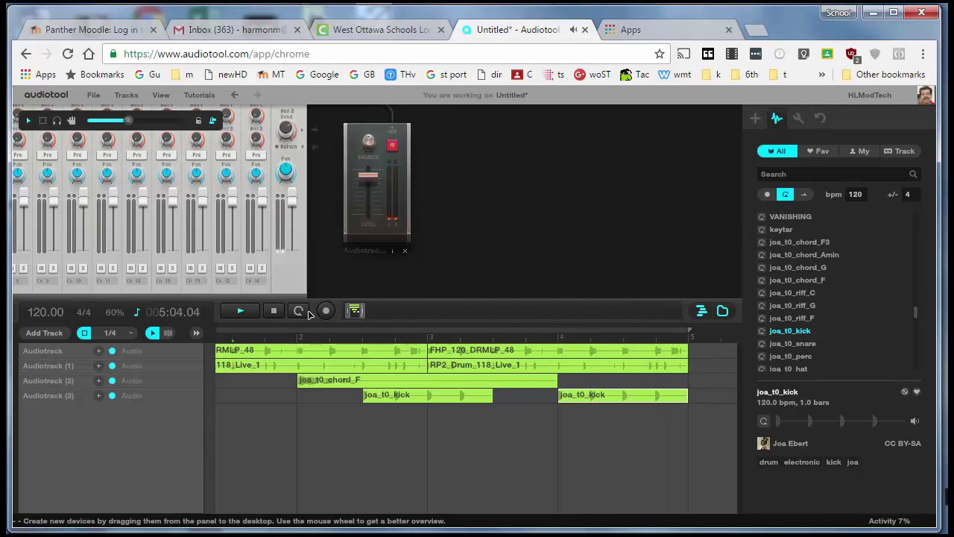
click(274, 312)
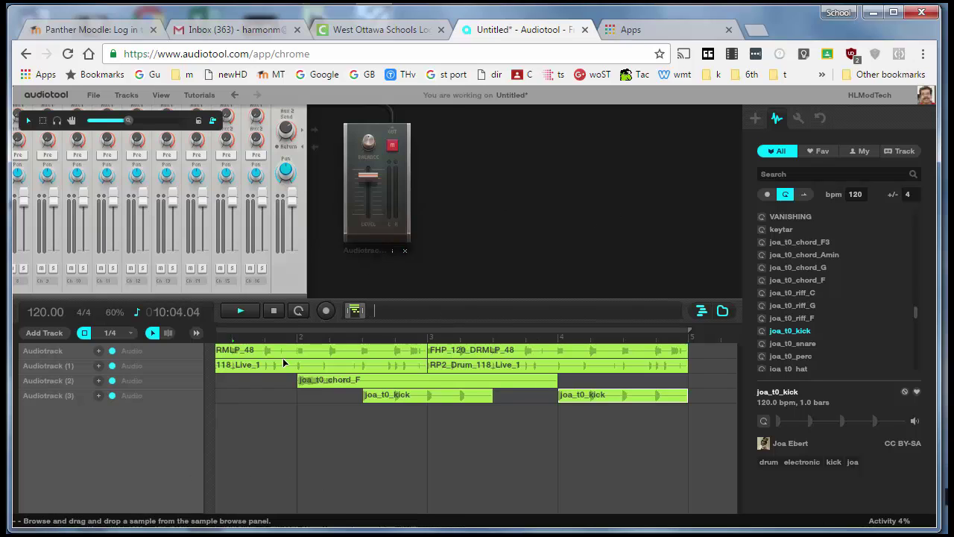
drag(458, 199, 633, 284)
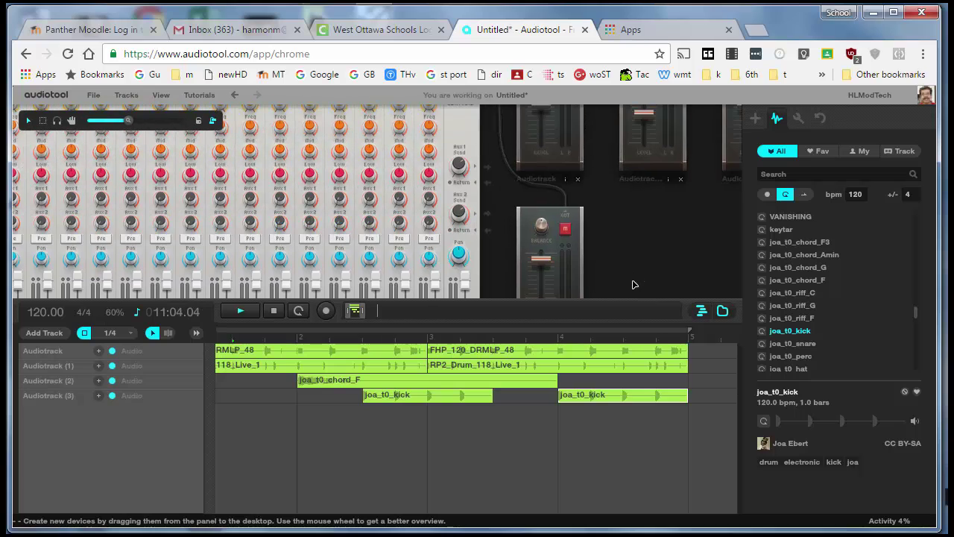
scroll(634, 284, down, 2)
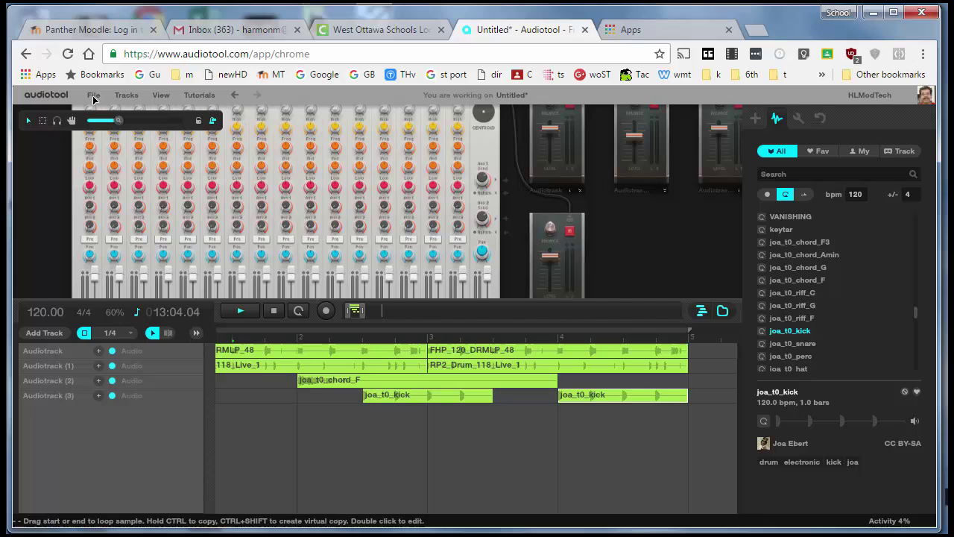
- Save the project as a draft titled HearMeNow and acknowledge the Draft Created message
click(92, 97)
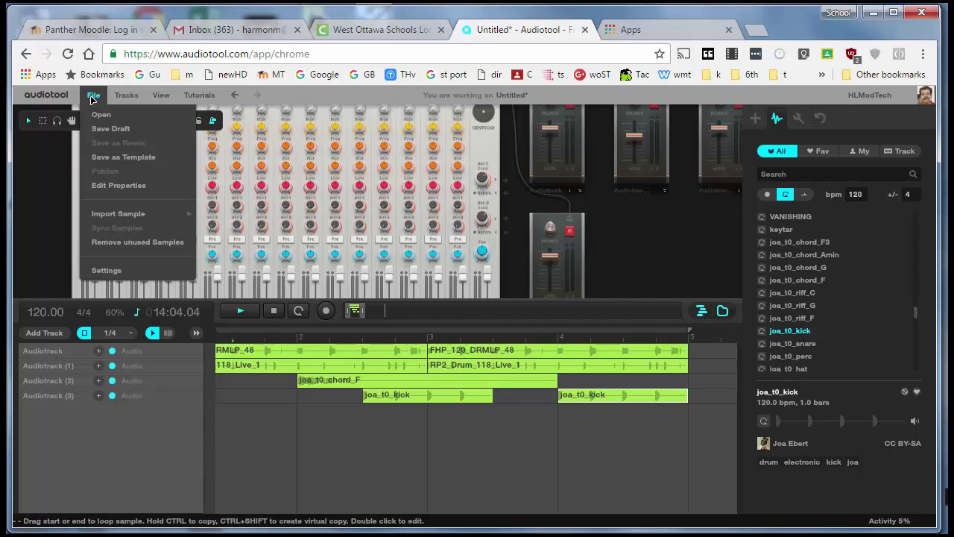
click(104, 130)
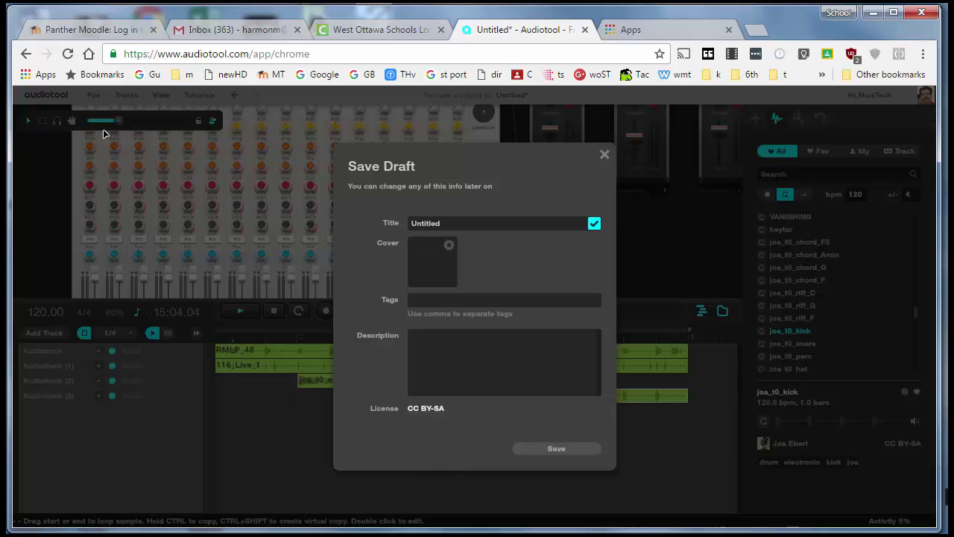
click(478, 224)
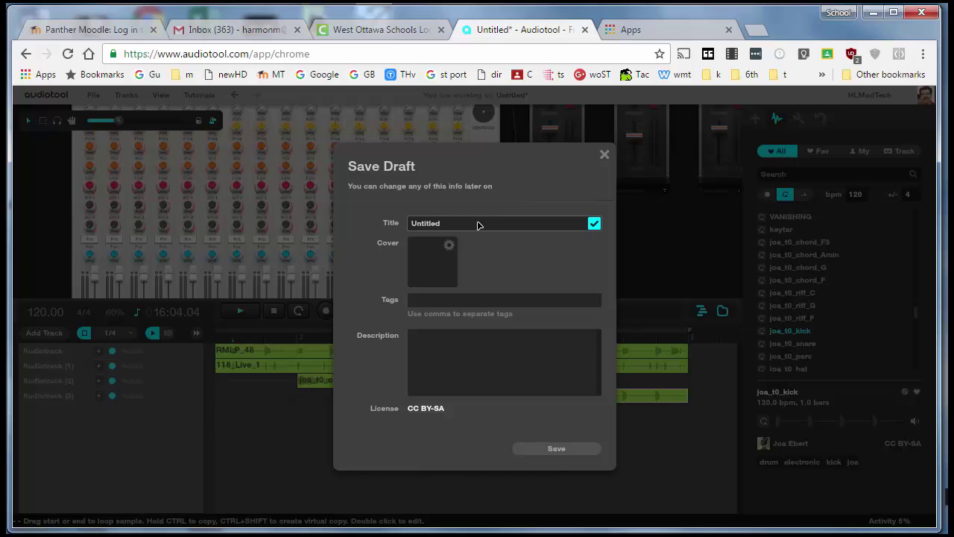
key(BackSpace)
key(BackSpace)
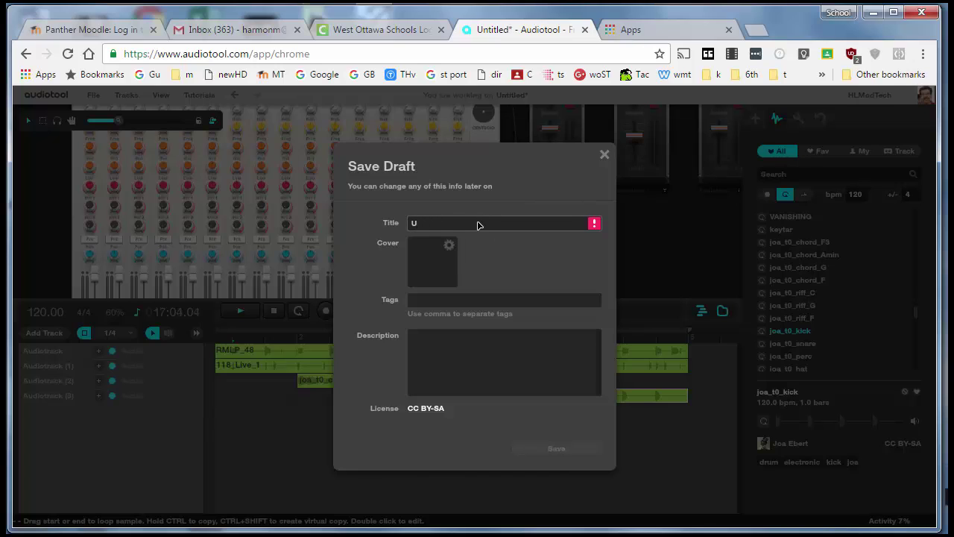
key(BackSpace)
text(HearMeNow)
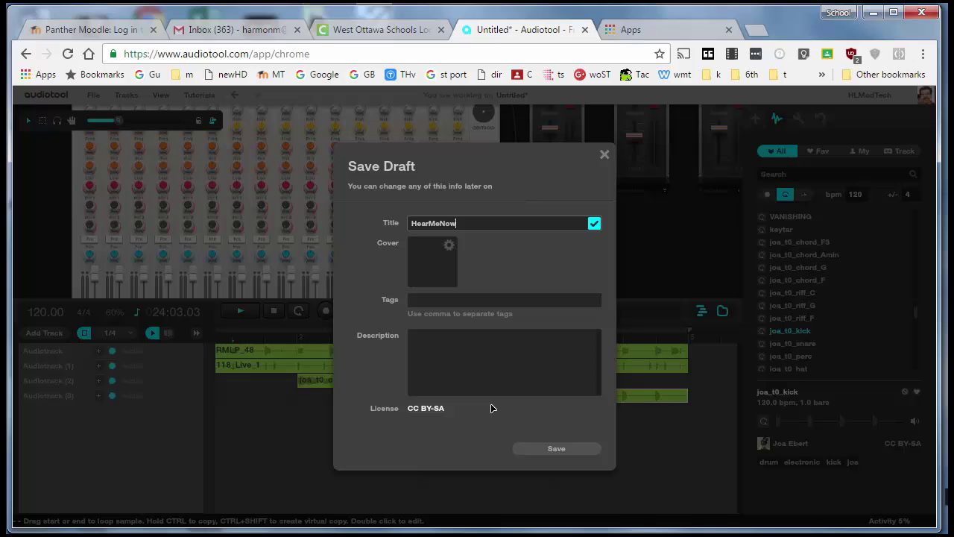
click(554, 450)
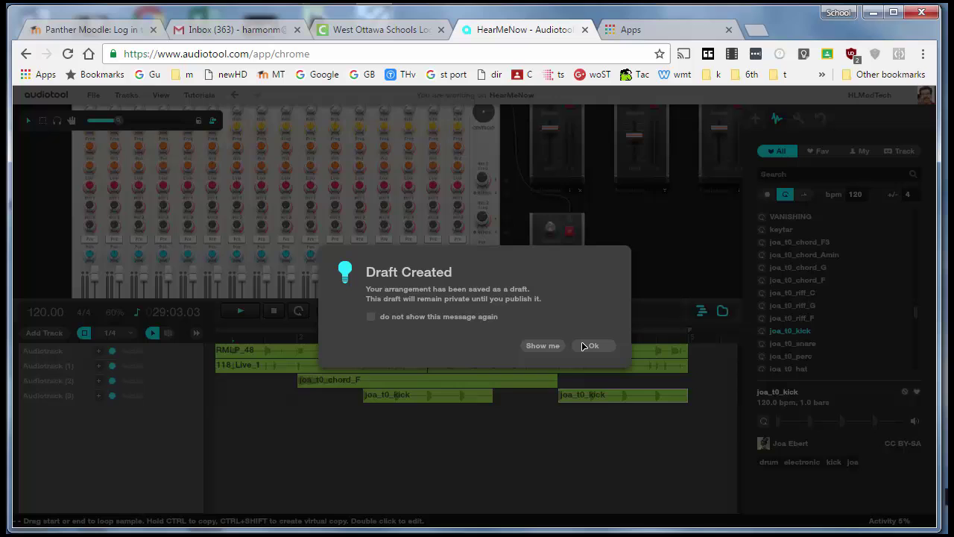
click(594, 346)
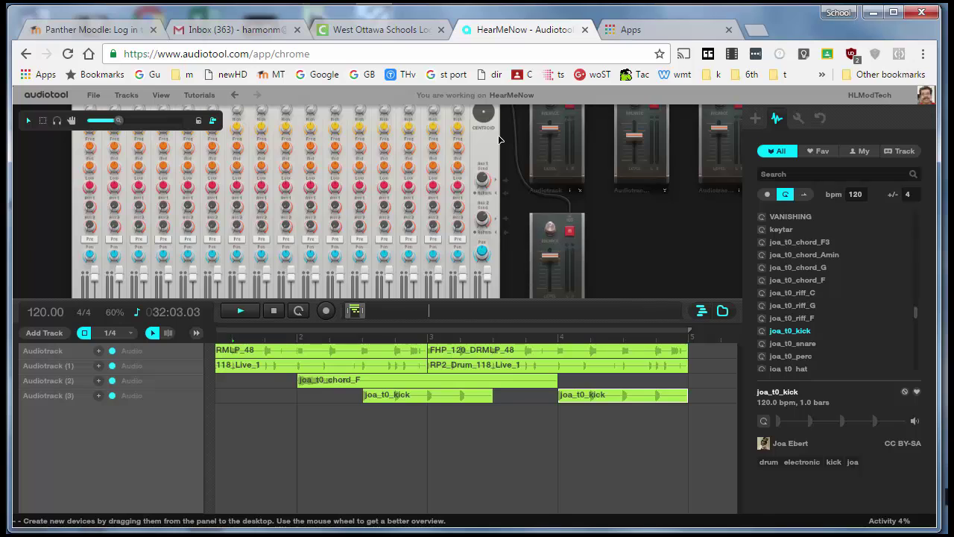
- Close and relaunch Audiotool, load the HearMeNow draft from My Tracks, and skip the tour
key(ctrl+w)
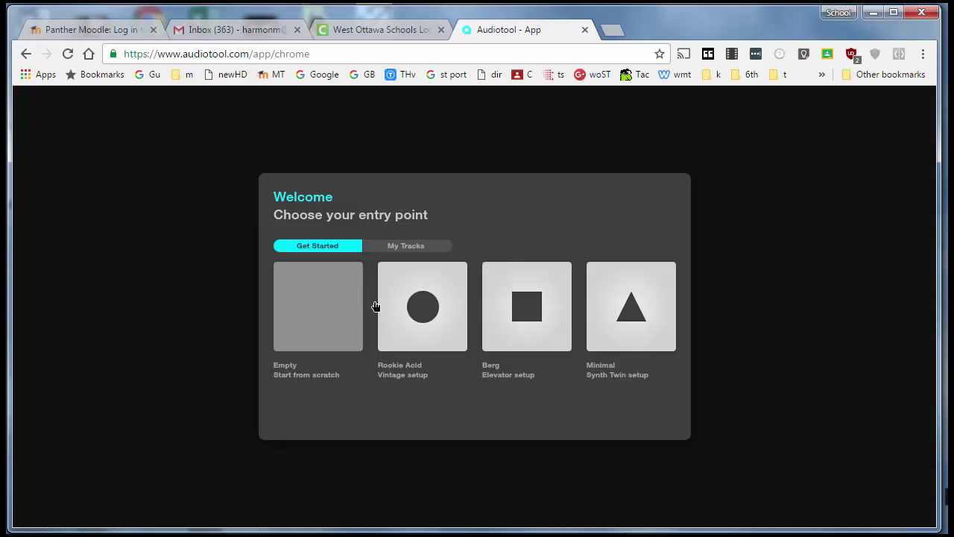
click(410, 248)
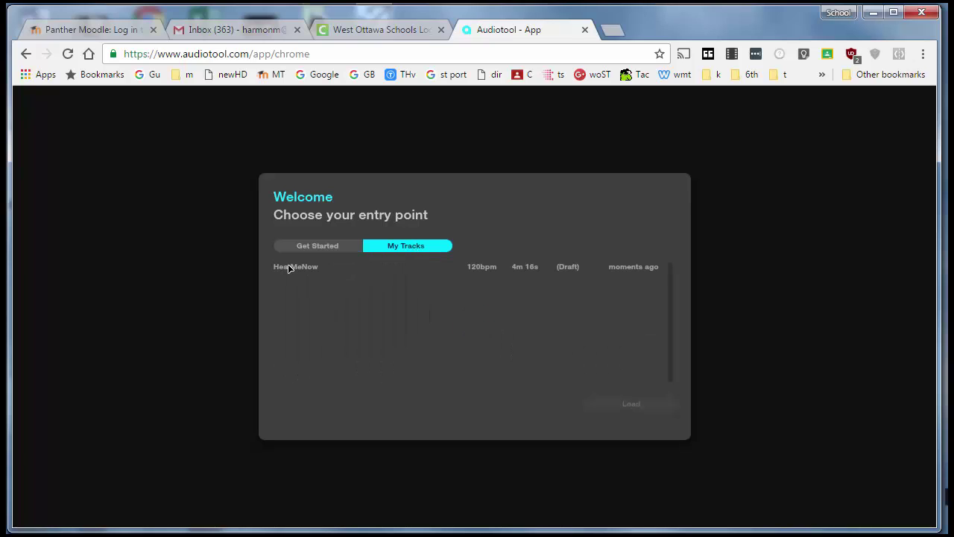
click(296, 266)
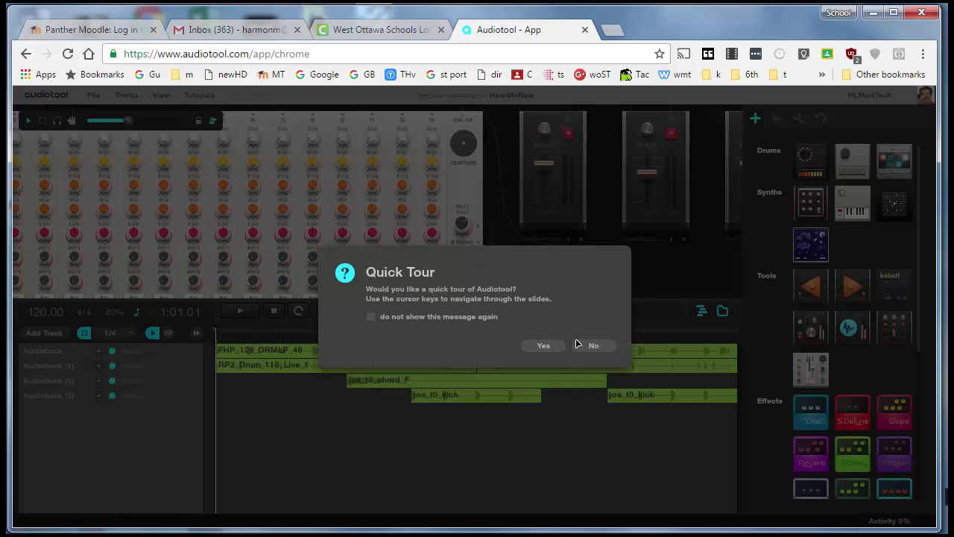
click(585, 345)
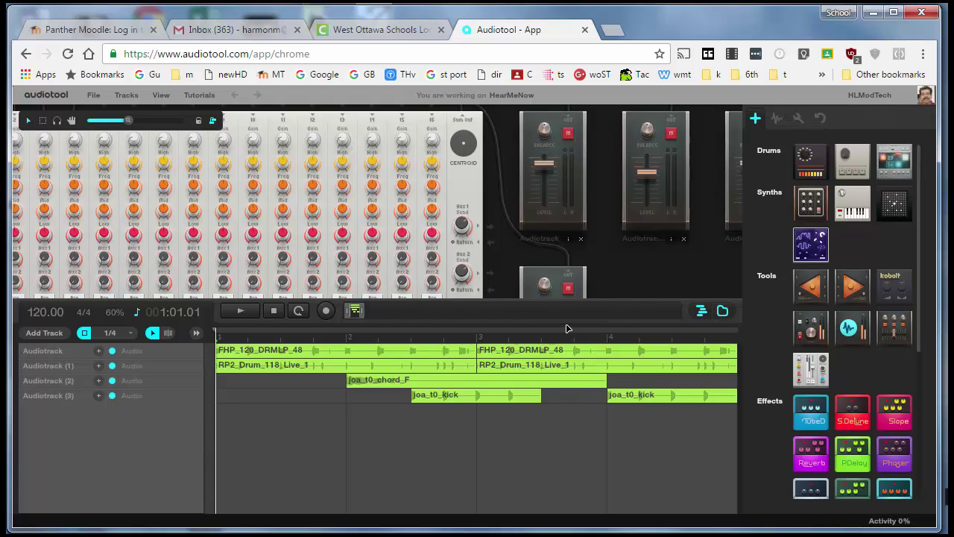
- Start importing a sample from the audio device and allow microphone access
click(94, 96)
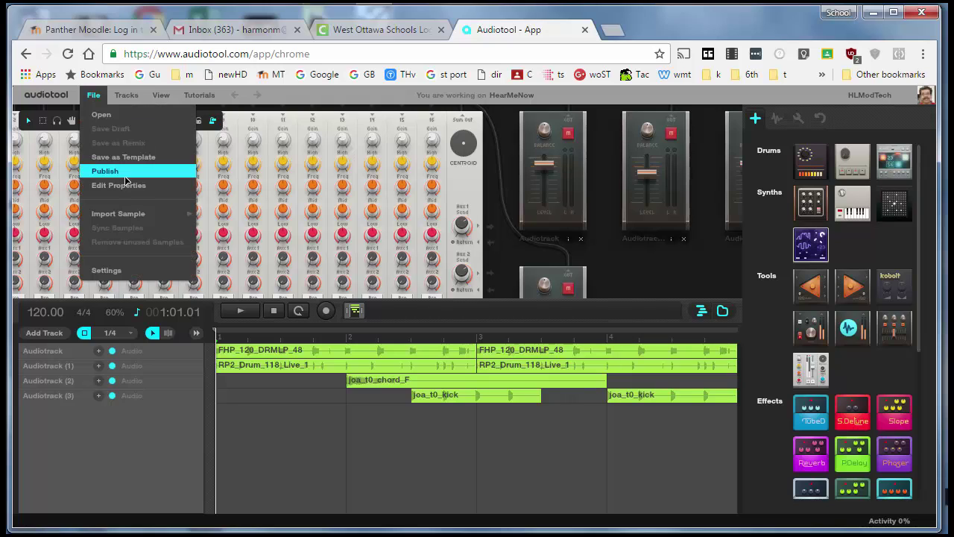
mouse_move(139, 214)
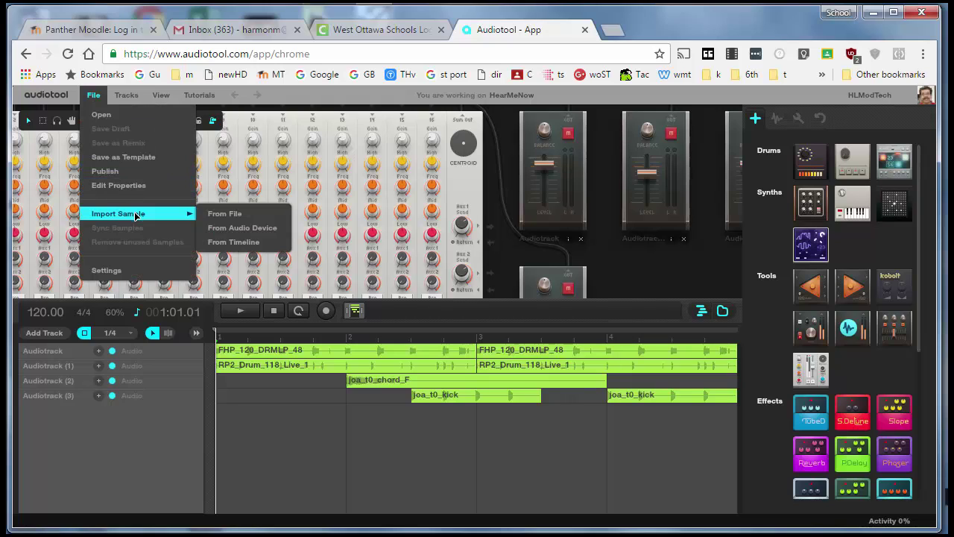
click(237, 230)
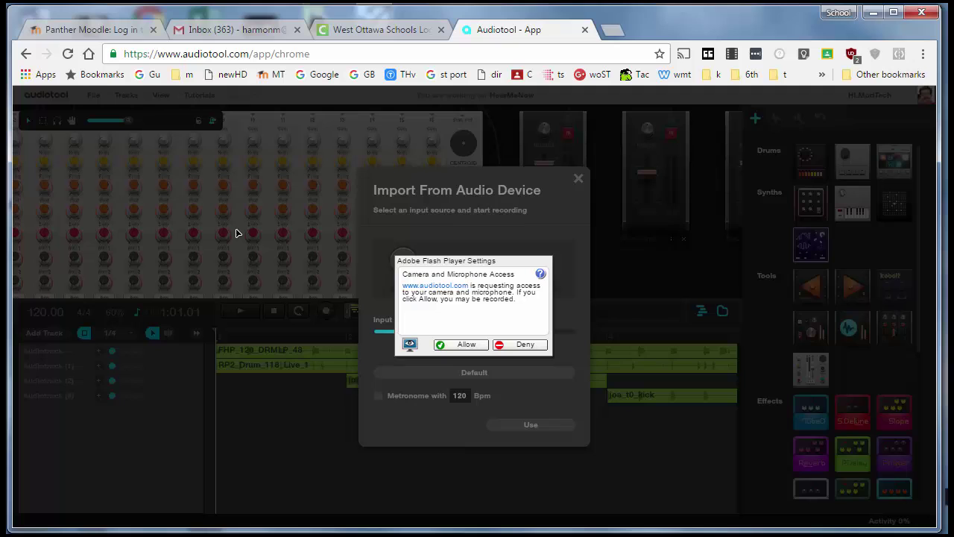
click(466, 345)
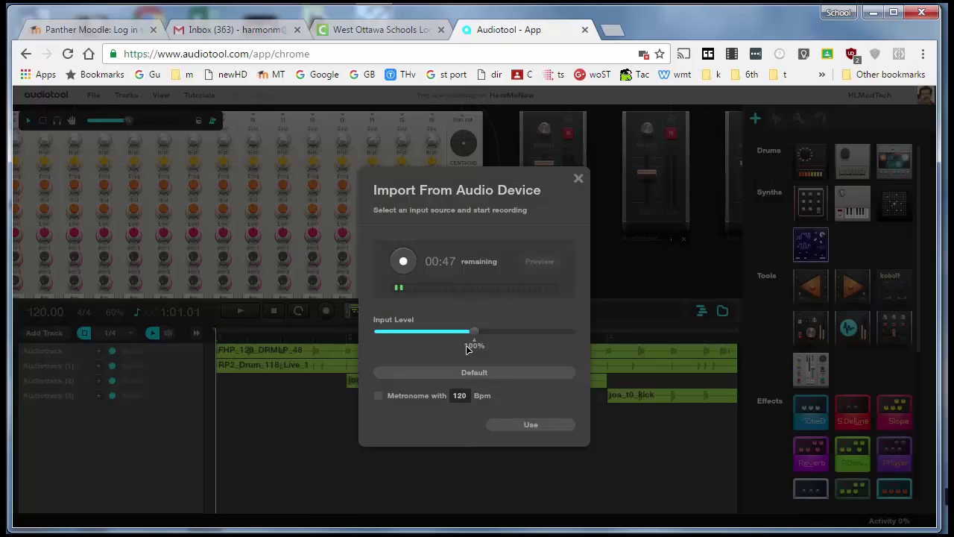
- Record a short voice clip, preview it, and use it as the new sample
click(406, 270)
click(408, 268)
click(548, 266)
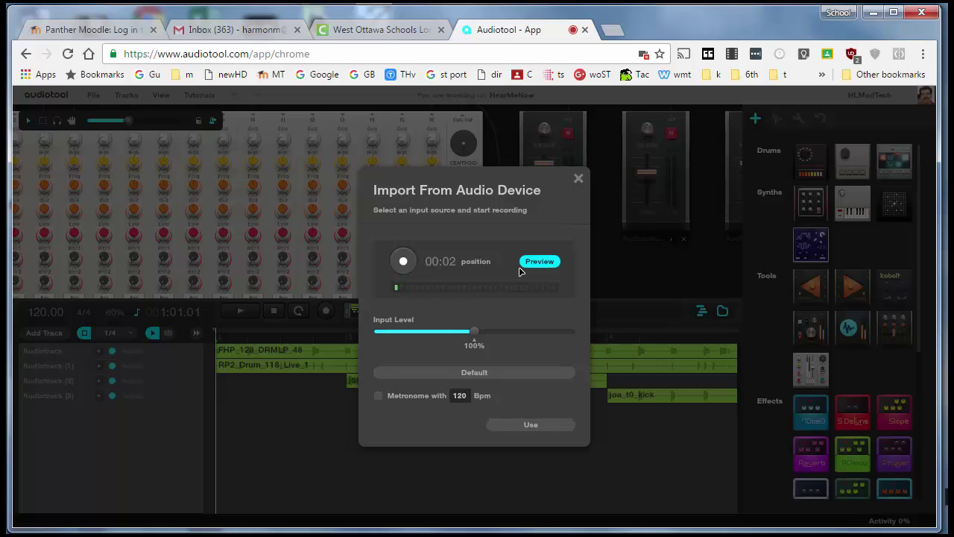
click(531, 425)
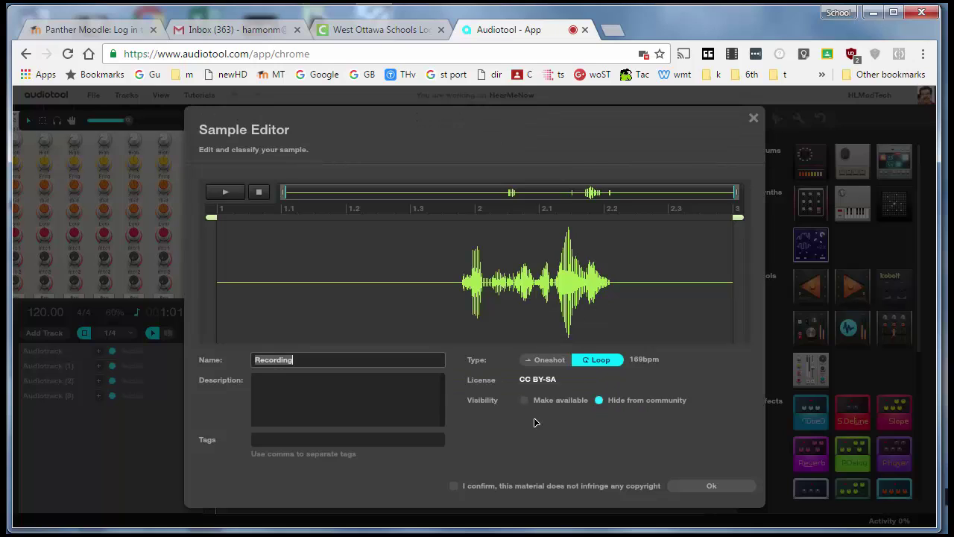
- Trim the silence from both the start and end of the recording
click(221, 235)
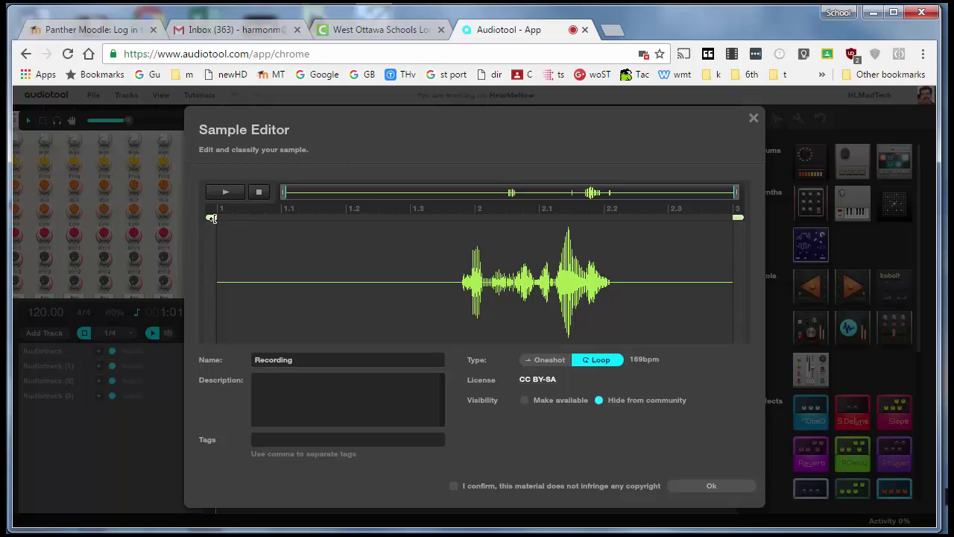
drag(212, 218, 428, 236)
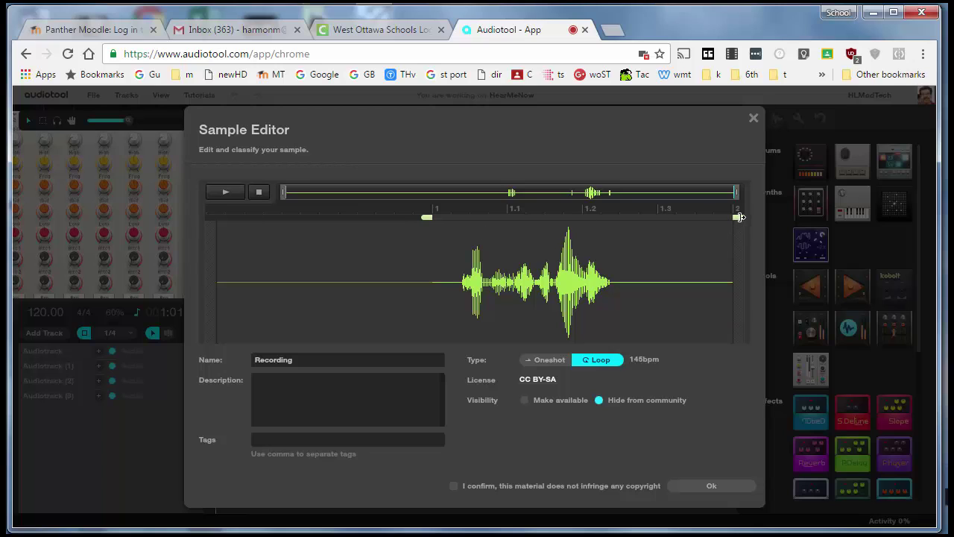
drag(739, 217, 646, 226)
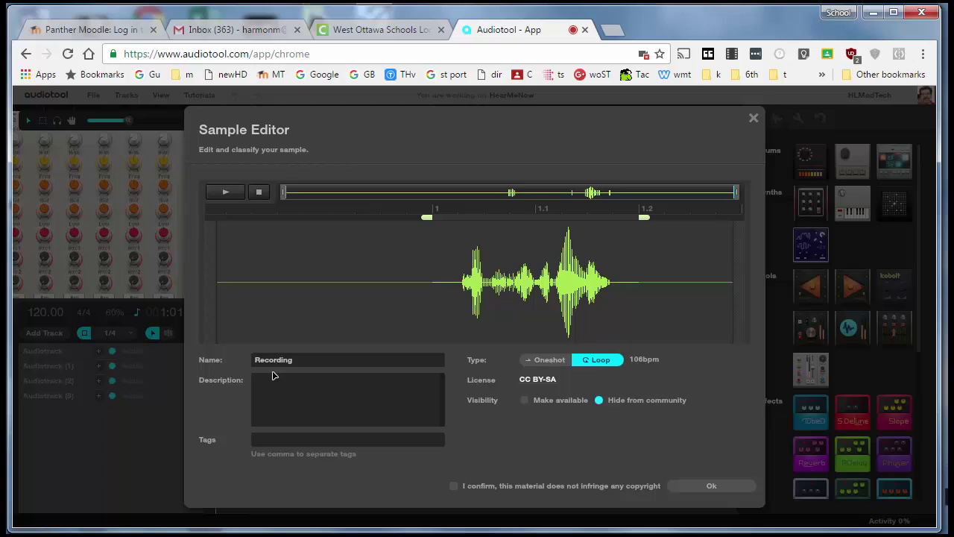
- Name it HearMeNow, describe it 'Just a silly phrase for a fun loop', confirm copyright, and finish
click(324, 360)
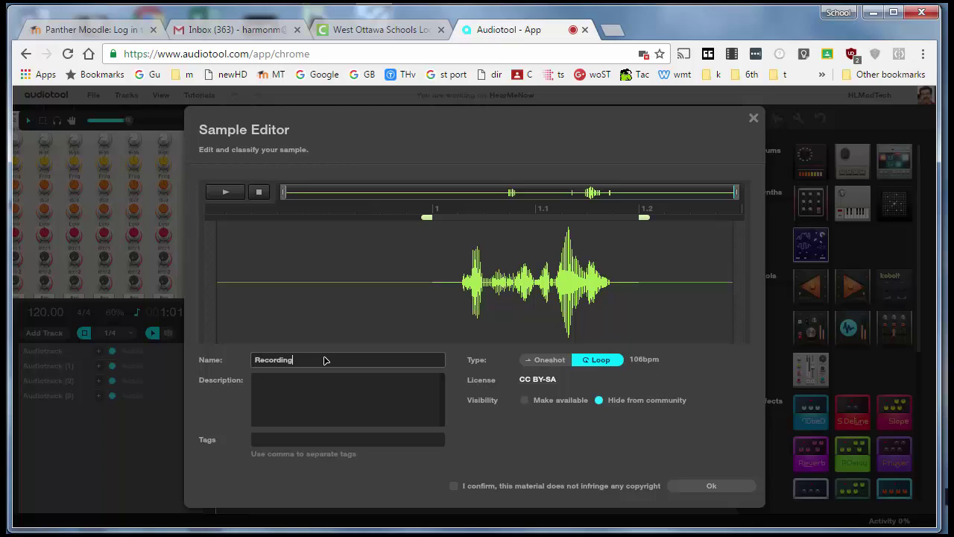
key(ctrl+a)
text(HearMeNow)
key(Tab)
text(Just a silly phrase for a fun loop)
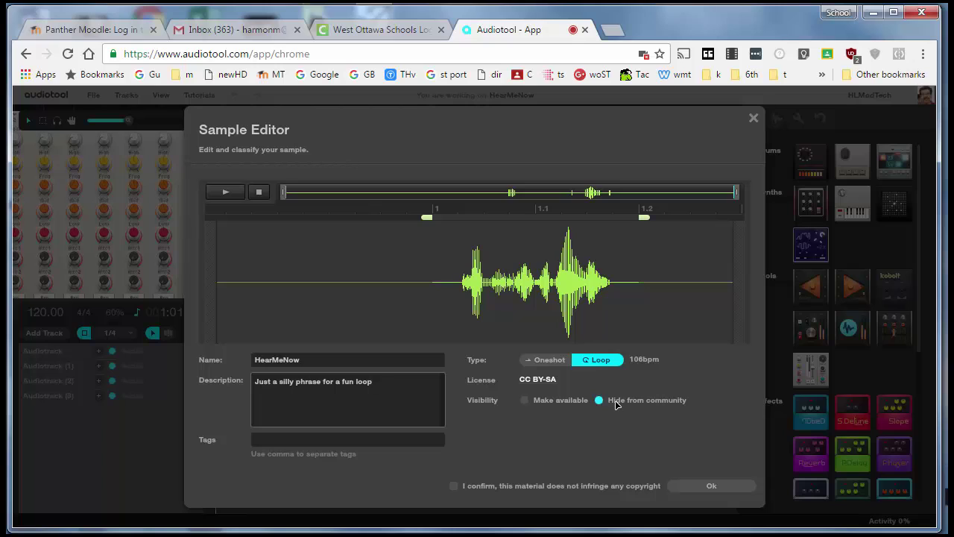
click(455, 486)
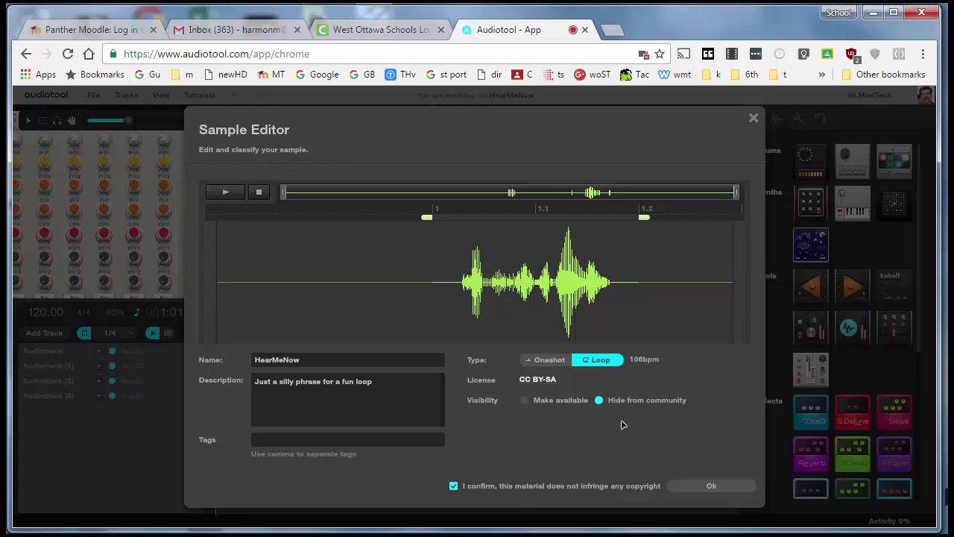
click(710, 486)
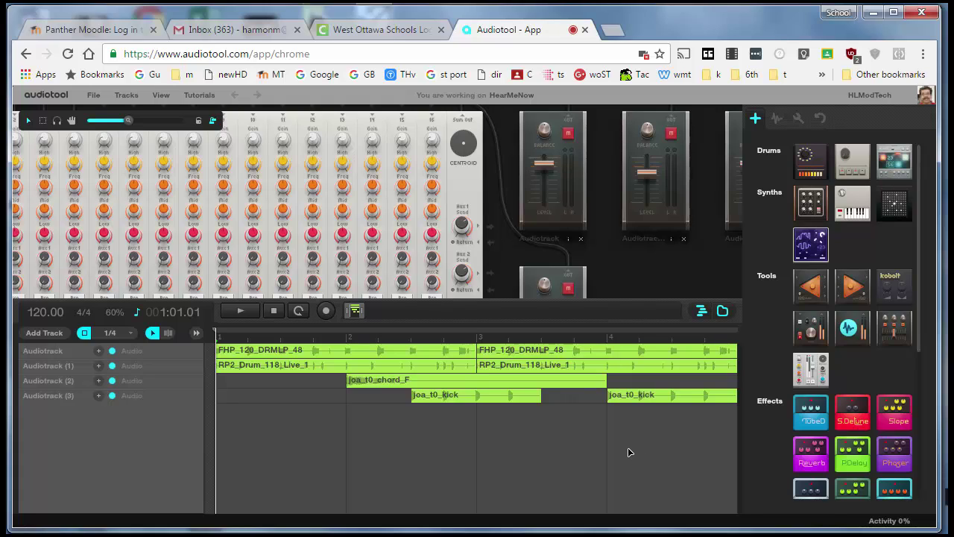
- Drag HearMeNow onto a new Audiotrack (4), shift the clip later, and play the song
click(777, 119)
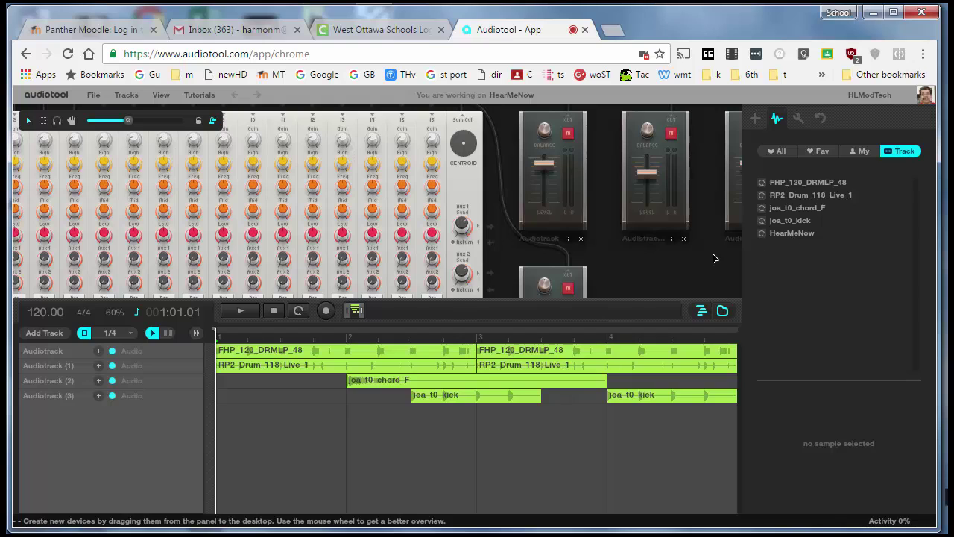
scroll(687, 267, down, 2)
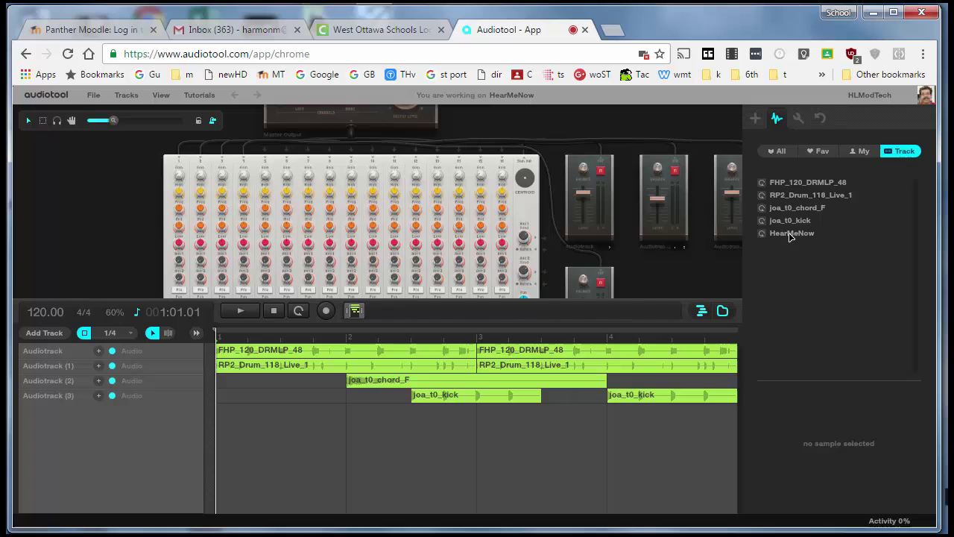
drag(790, 235, 583, 168)
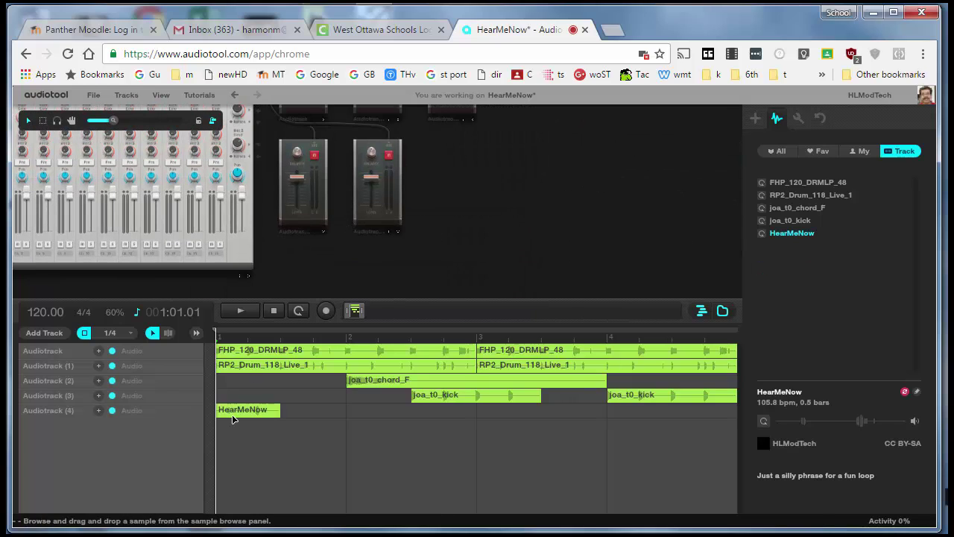
drag(267, 415, 603, 425)
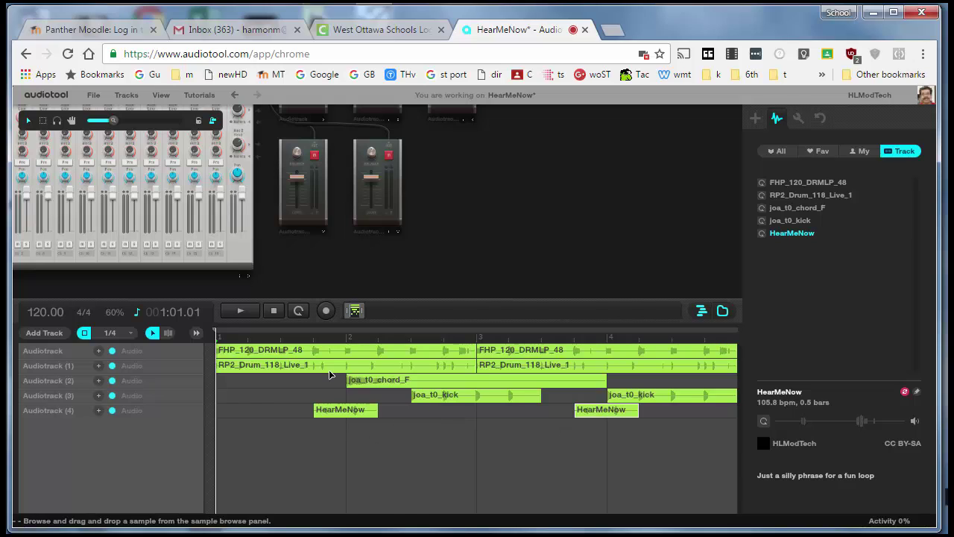
click(242, 311)
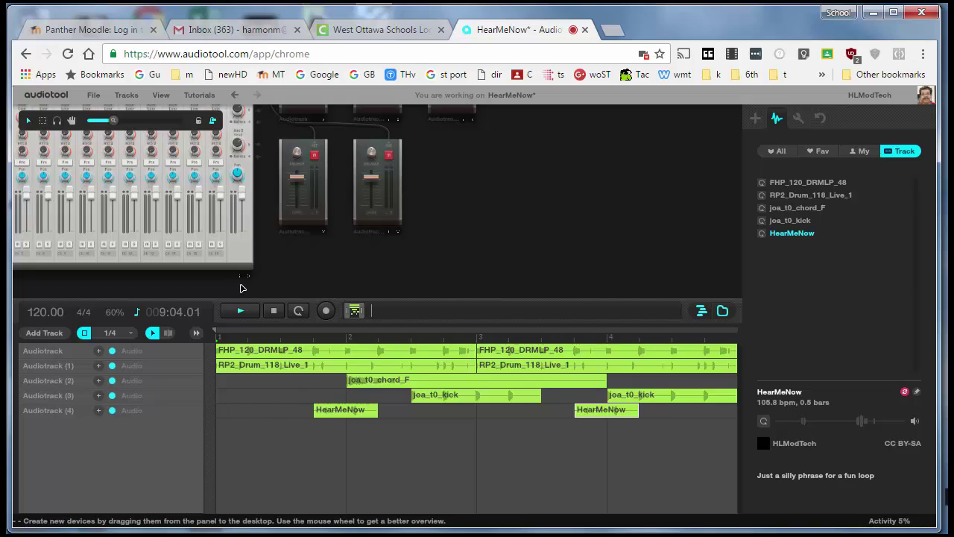
- Save the HearMeNow project as a draft
scroll(451, 241, down, 3)
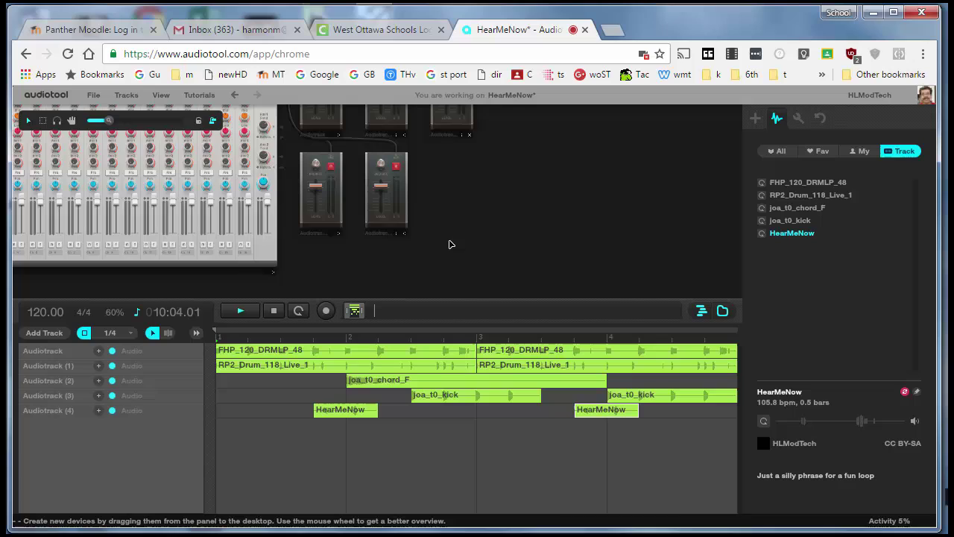
right_click(341, 264)
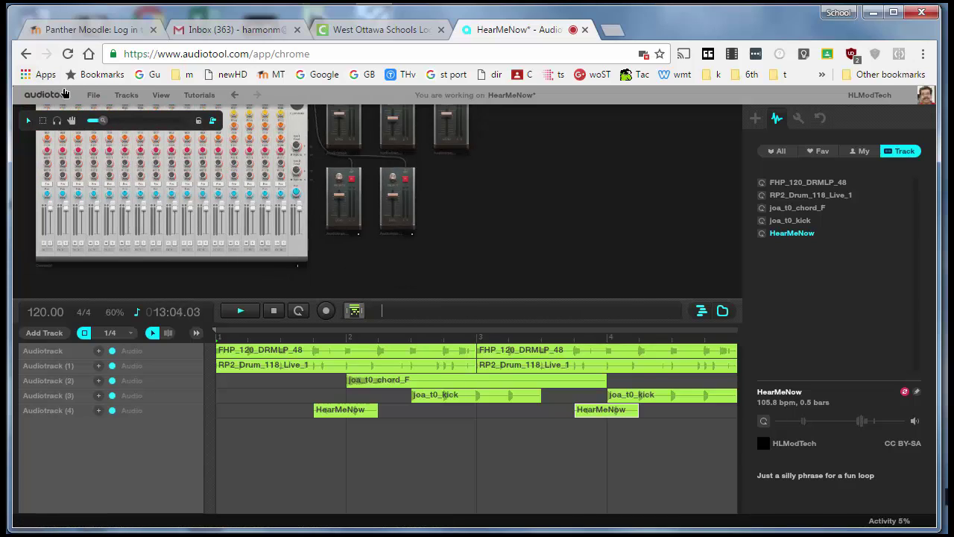
click(95, 96)
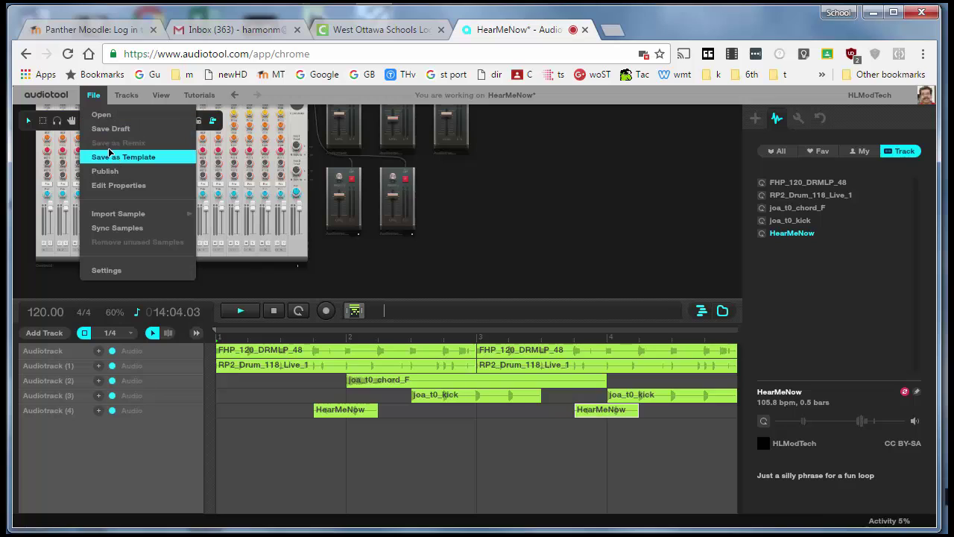
click(113, 128)
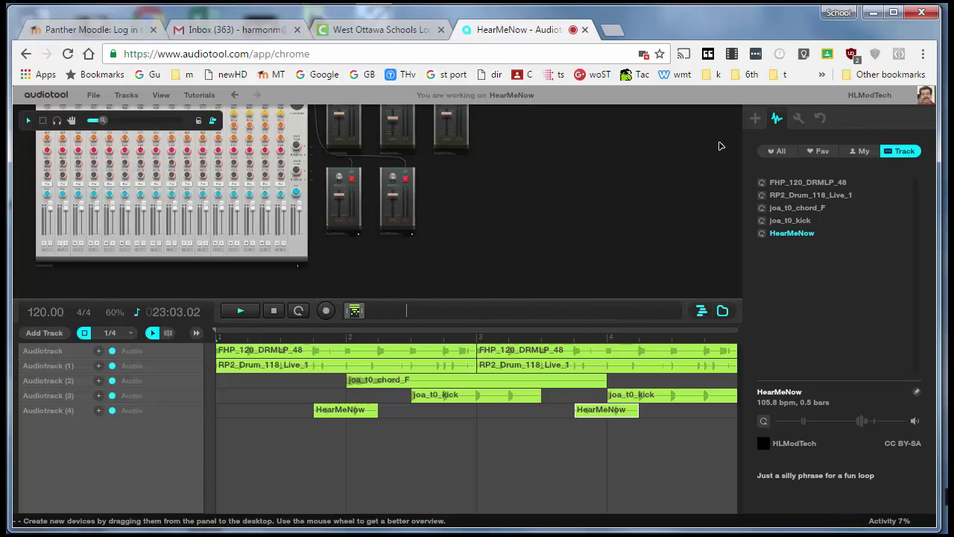
- Show the device library again and briefly browse the Tutorials list
click(755, 119)
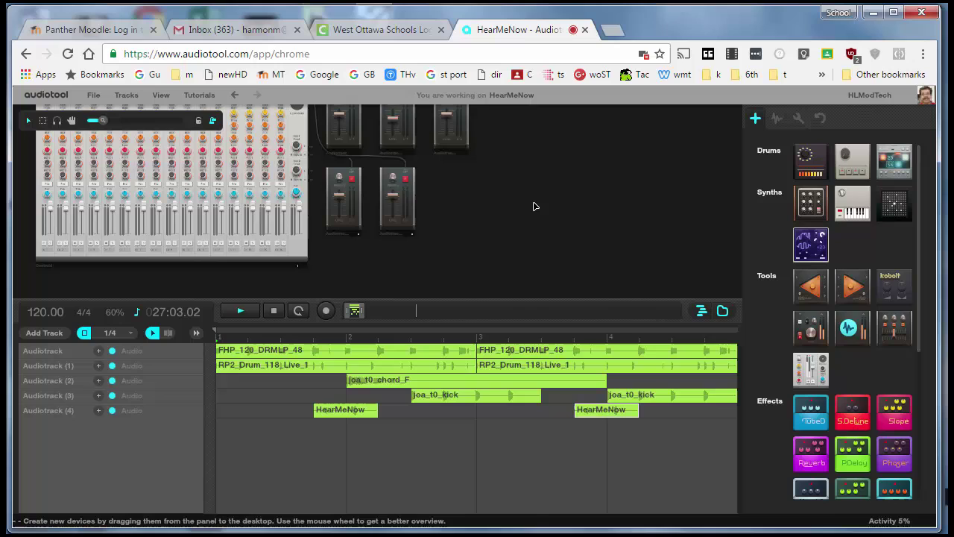
click(201, 96)
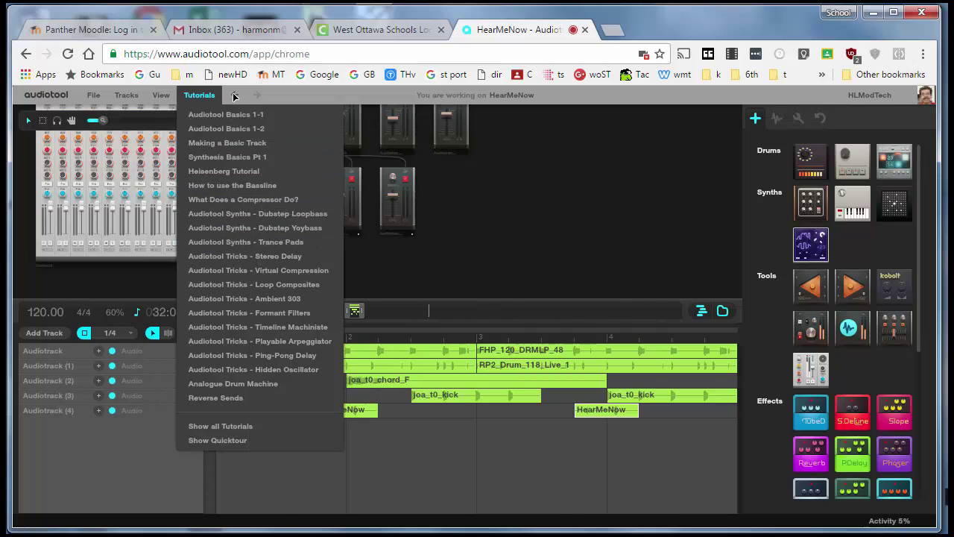
click(521, 244)
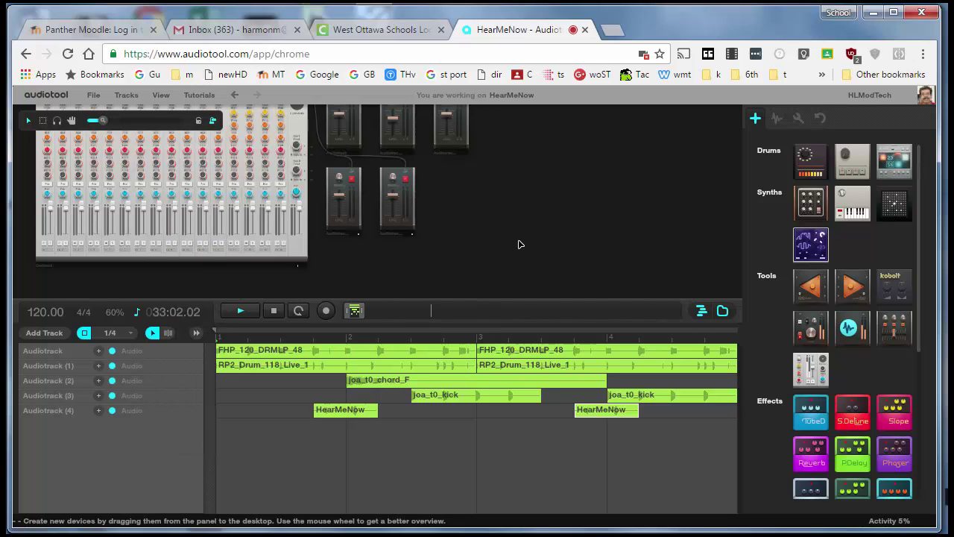